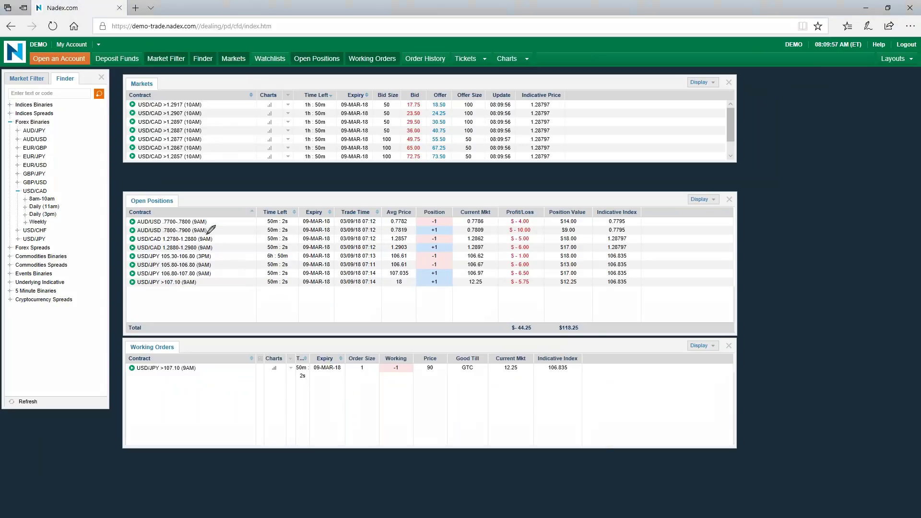
Bracket the paired AUD/USD, USD/CAD and USD/JPY spread contracts in the open positions with the annotation pen.
left_click_drag(211, 217, 218, 230)
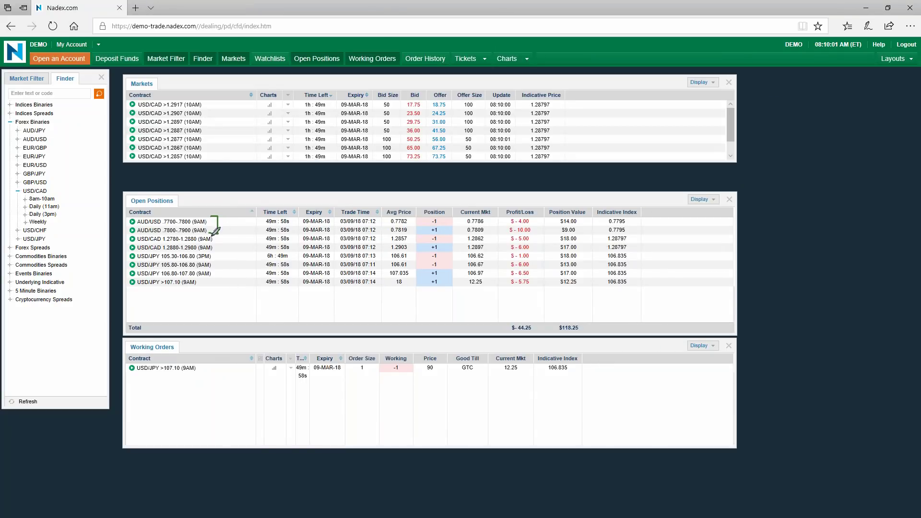
mouse_move(211, 234)
left_mouse_down()
mouse_move(221, 237)
mouse_move(215, 250)
left_mouse_up()
left_click_drag(131, 235, 131, 252)
left_click_drag(196, 246, 214, 245)
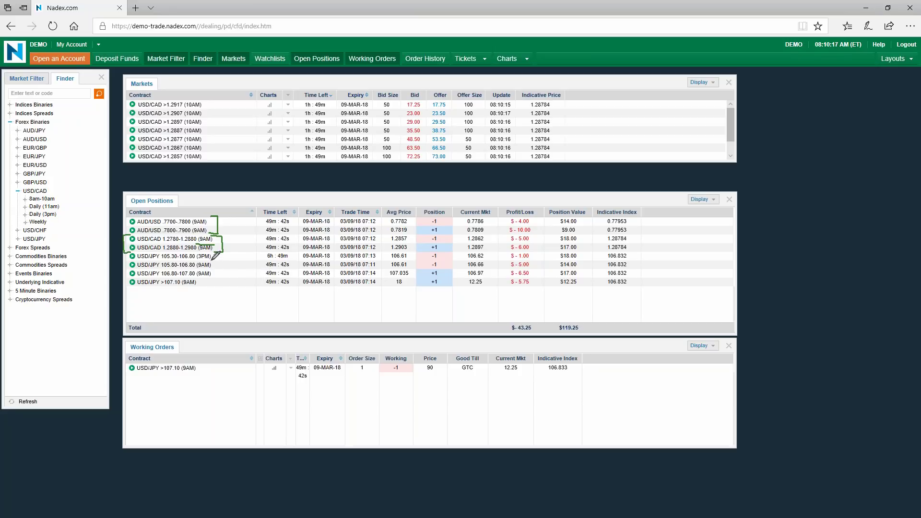
mouse_move(210, 262)
left_mouse_down()
mouse_move(221, 263)
mouse_move(213, 278)
left_mouse_up()
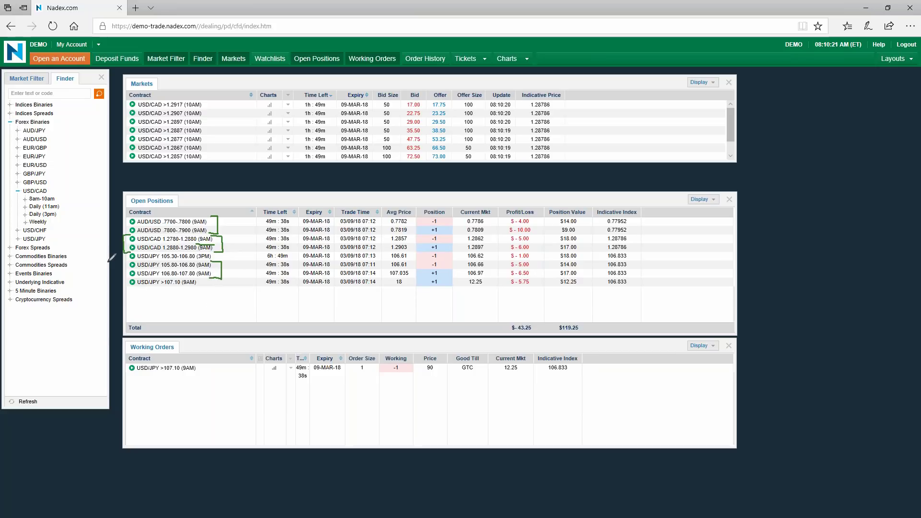
mouse_move(126, 256)
left_mouse_down()
mouse_move(118, 267)
mouse_move(129, 281)
left_mouse_up()
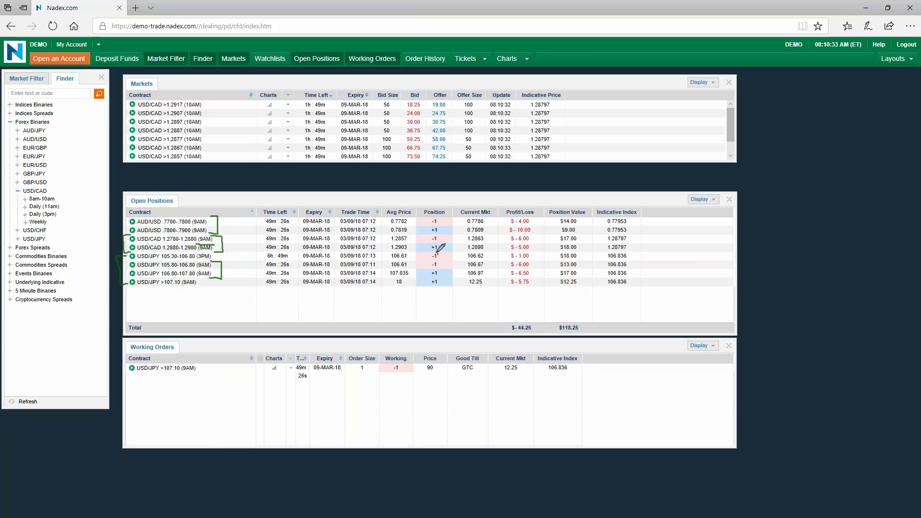
Mark the position sizes of the USD/JPY spreads with the pen and clear all the annotations.
left_click_drag(430, 253, 437, 262)
mouse_move(440, 276)
left_mouse_down()
mouse_move(427, 283)
mouse_move(437, 288)
mouse_move(445, 275)
left_mouse_up()
key("Escape")
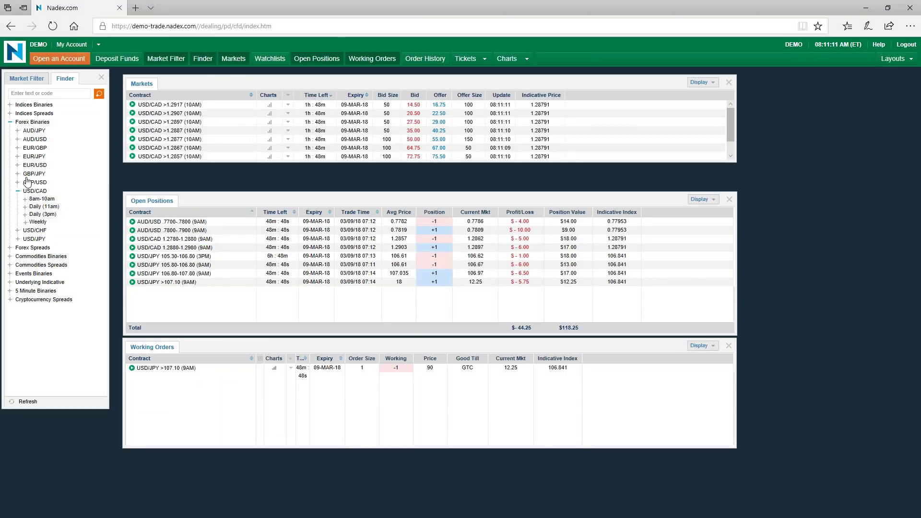
List the USD/JPY 7am-9am forex binaries in the Markets window and make that window taller.
left_click(35, 239)
left_click(41, 255)
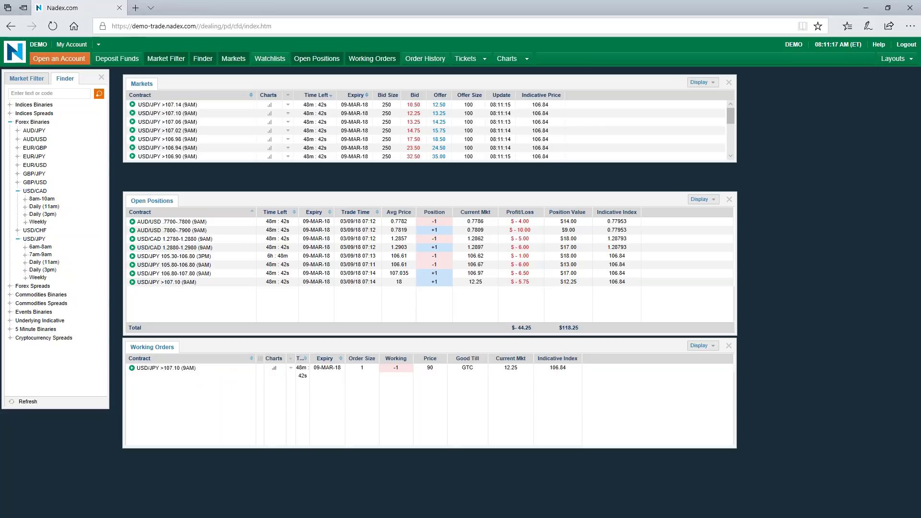
left_click_drag(563, 162, 569, 215)
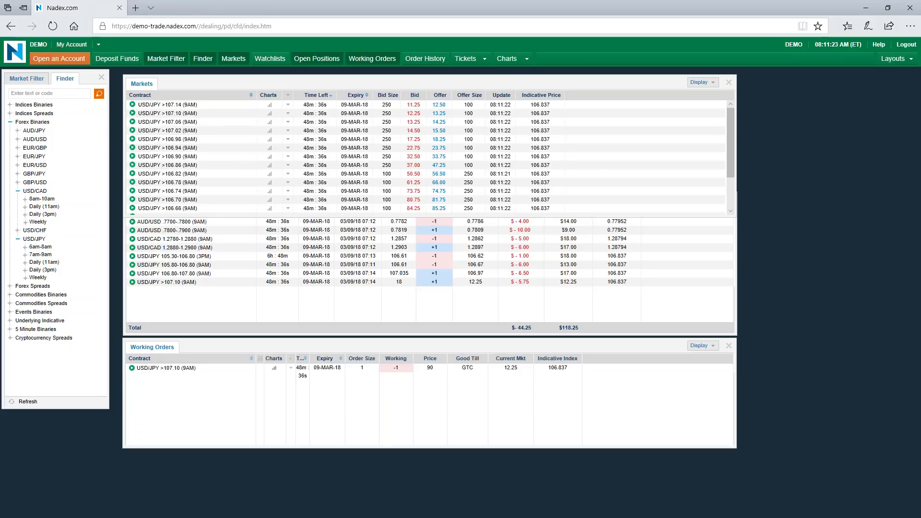
Circle the USD/JPY indicative price and sell one USD/JPY >106.74 (9AM) contract with a Limit GTC order at 73.50.
mouse_move(549, 168)
left_mouse_down()
mouse_move(525, 169)
mouse_move(535, 182)
mouse_move(552, 172)
mouse_move(545, 167)
left_mouse_up()
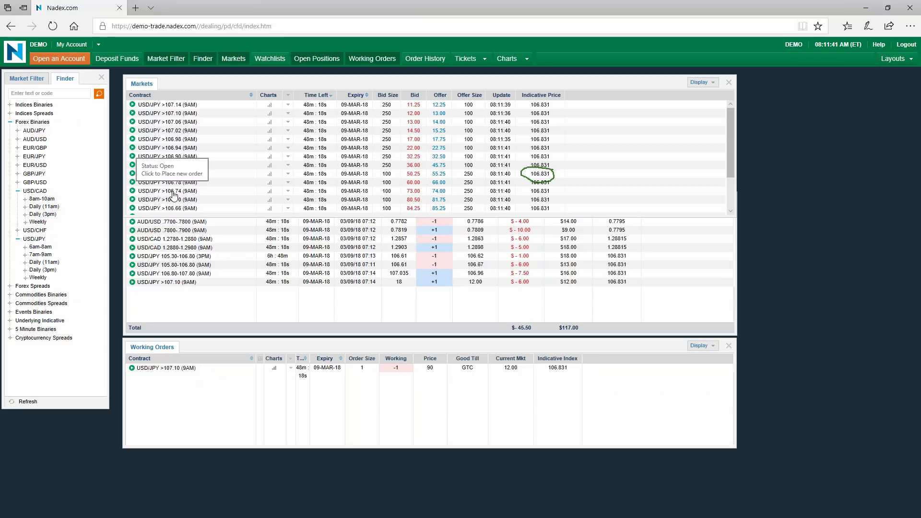
left_click(413, 191)
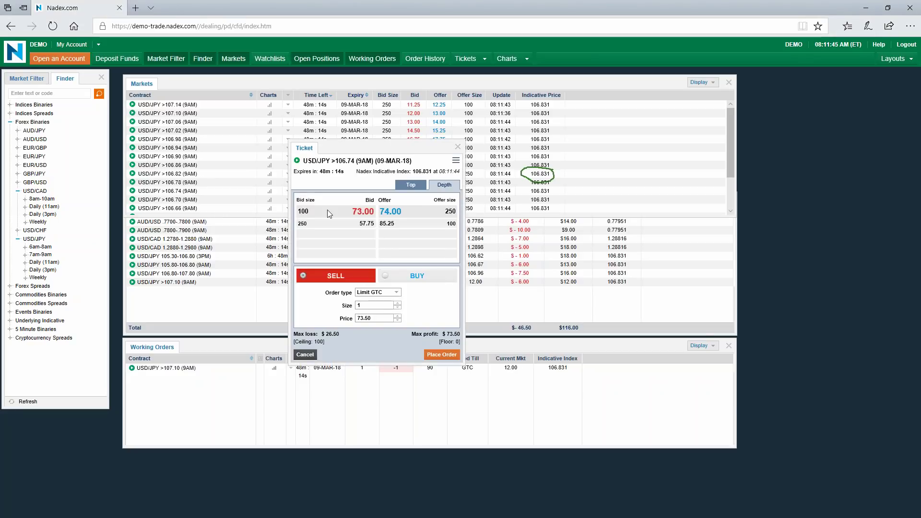
left_click(437, 355)
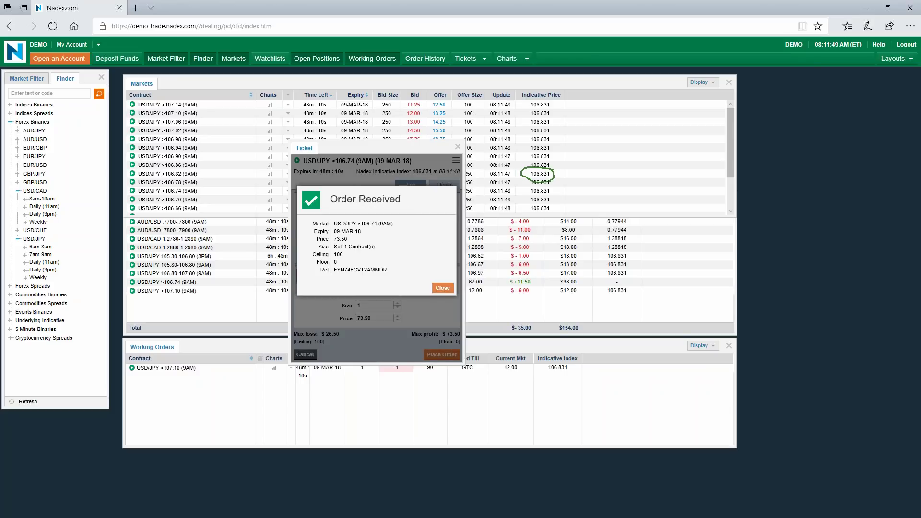
left_click(442, 288)
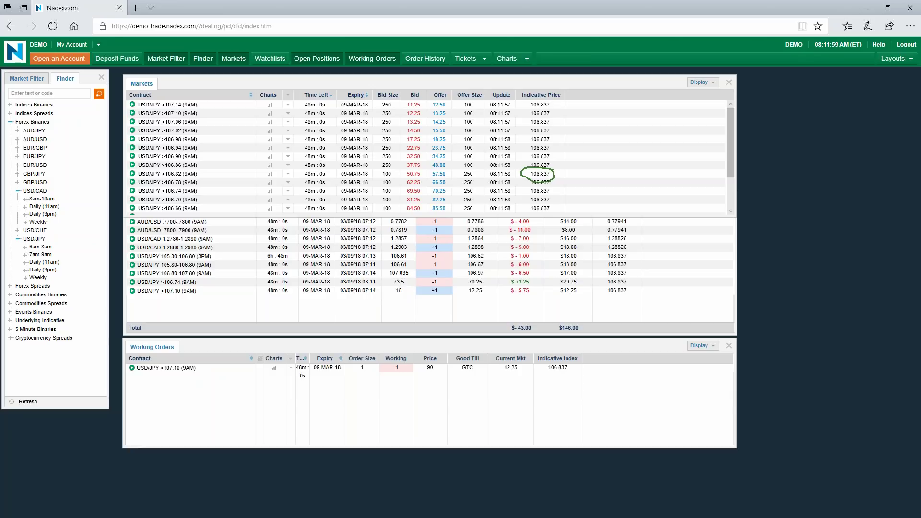
Place a Limit GTC order to buy one contract of the open USD/JPY >106.74 (9AM) position at a price of 10.
left_click(163, 282)
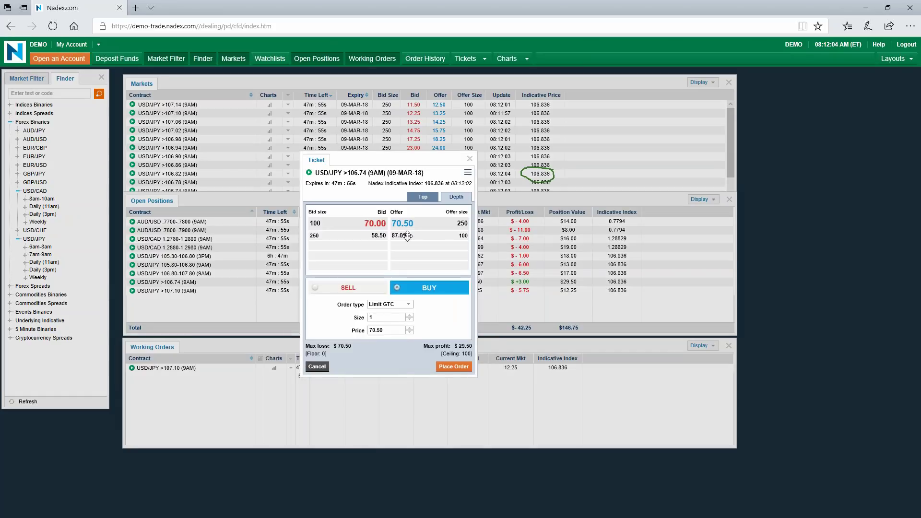
left_click_drag(391, 162, 414, 293)
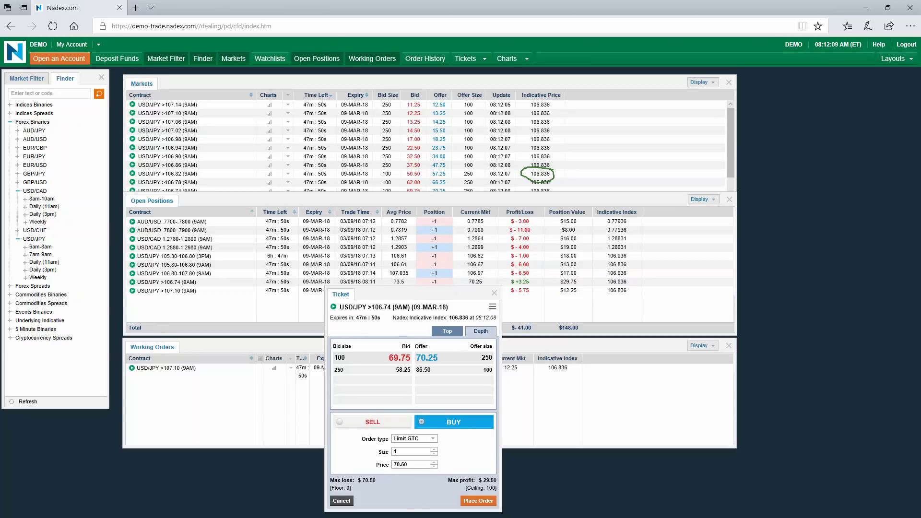
double_click(400, 463)
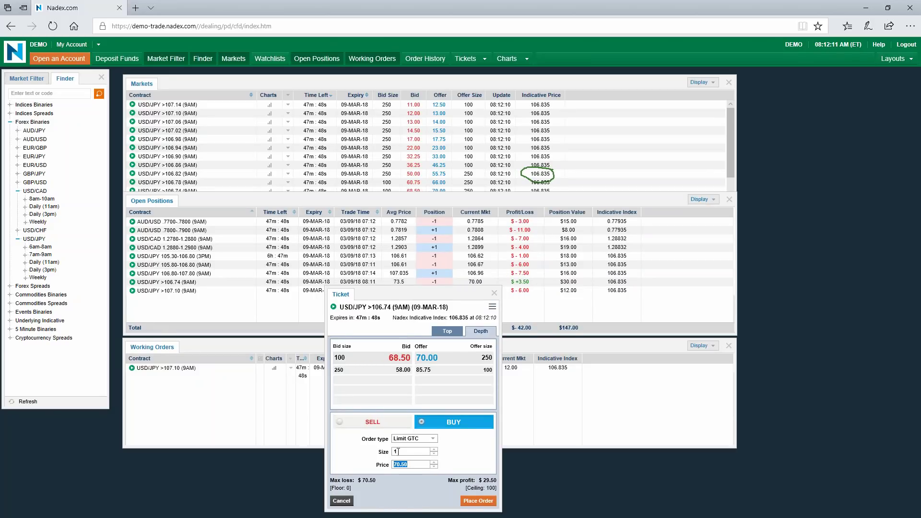
type("10")
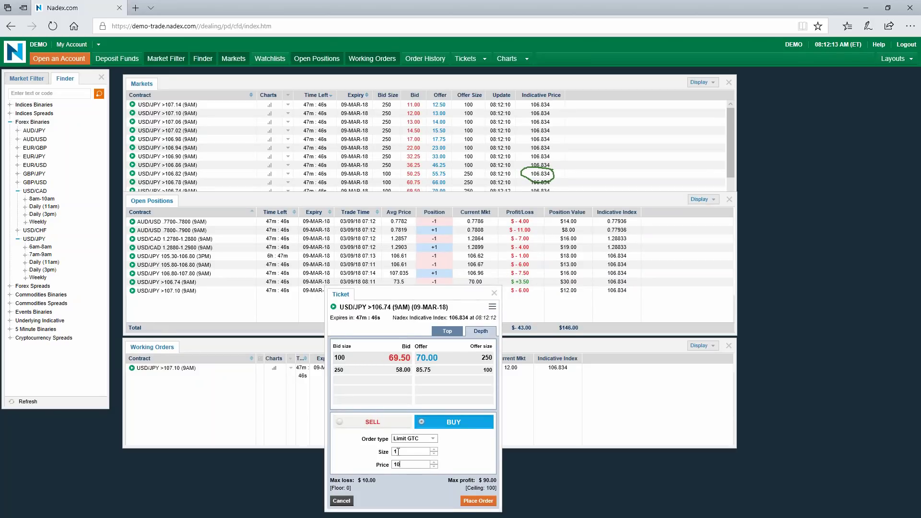
left_click(488, 502)
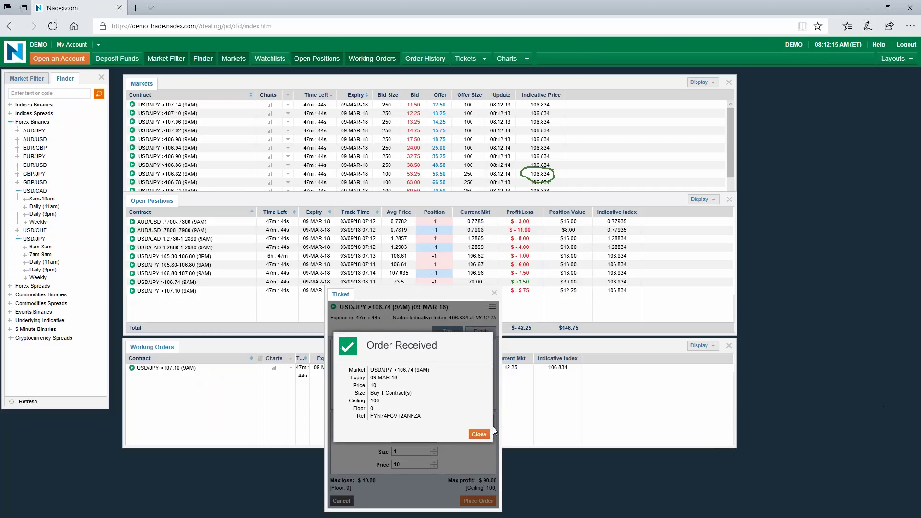
left_click(485, 439)
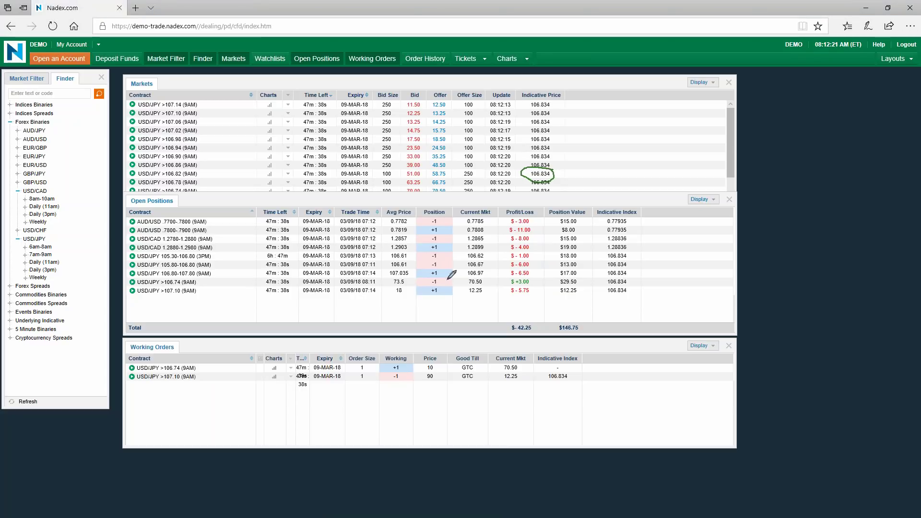
Circle the USD/JPY >106.74 position's size, contract name and average price, and add an arrow pointing at the contract.
mouse_move(439, 277)
left_mouse_down()
mouse_move(428, 281)
mouse_move(445, 283)
left_mouse_up()
mouse_move(213, 274)
left_mouse_down()
mouse_move(126, 282)
mouse_move(211, 285)
mouse_move(212, 274)
left_mouse_up()
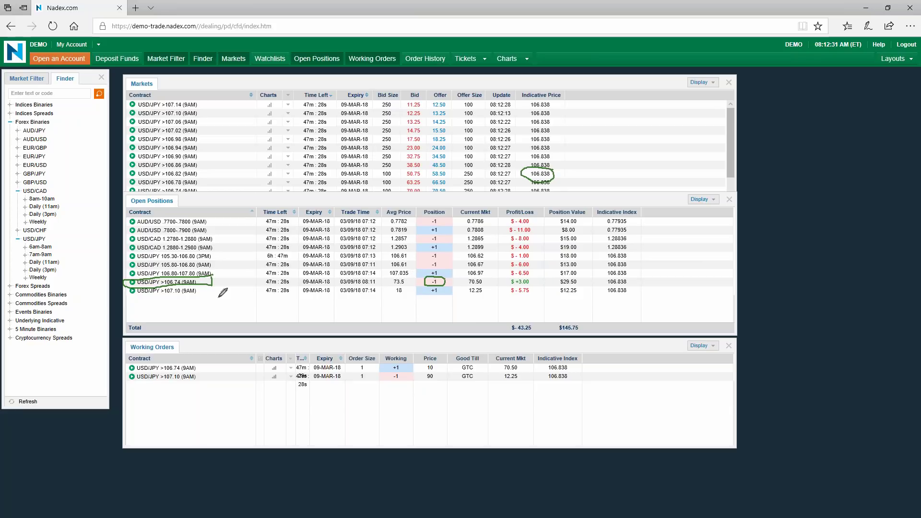
mouse_move(234, 281)
left_mouse_down()
mouse_move(212, 281)
mouse_move(216, 287)
left_mouse_up()
mouse_move(409, 277)
left_mouse_down()
mouse_move(387, 279)
mouse_move(394, 287)
mouse_move(405, 277)
left_mouse_up()
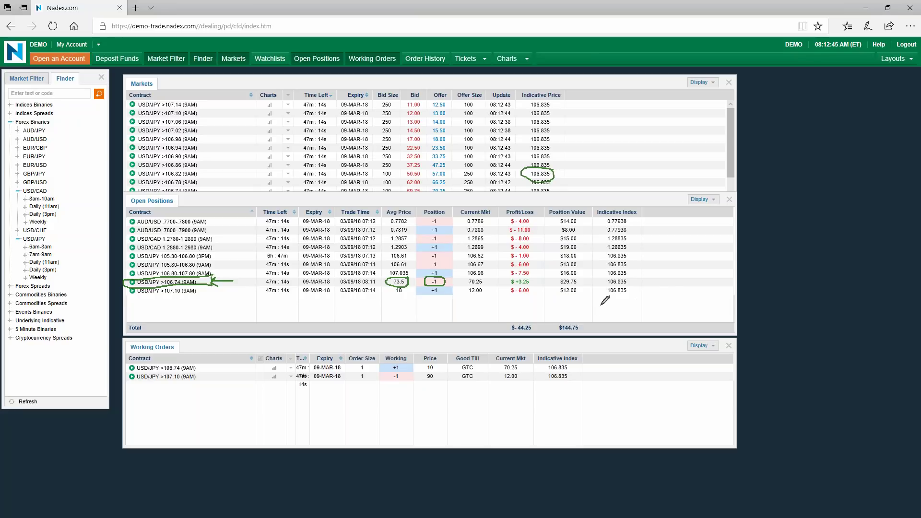
Write 26.50 beside the USD/JPY >106.74 position, underline its working order's price, and clear all the annotations.
mouse_move(644, 279)
left_mouse_down()
mouse_move(681, 286)
mouse_move(685, 277)
left_mouse_up()
left_click(663, 286)
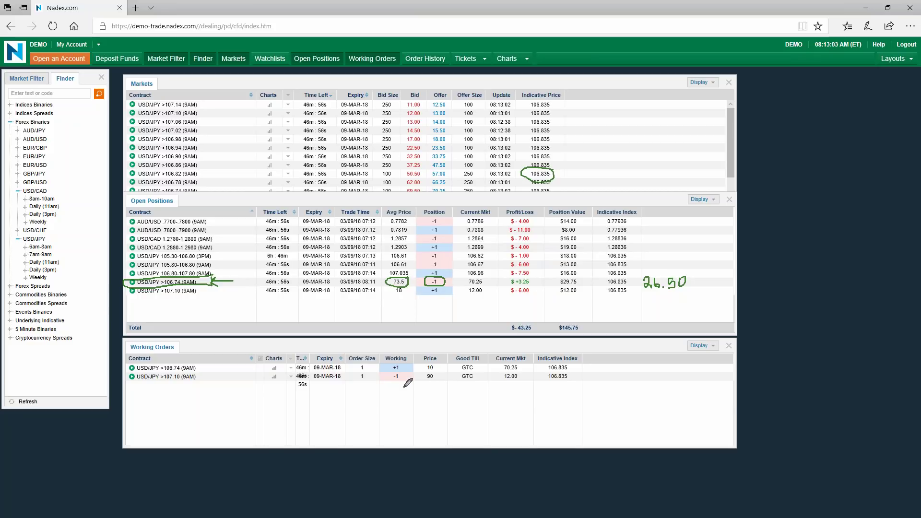
left_click_drag(424, 372, 436, 371)
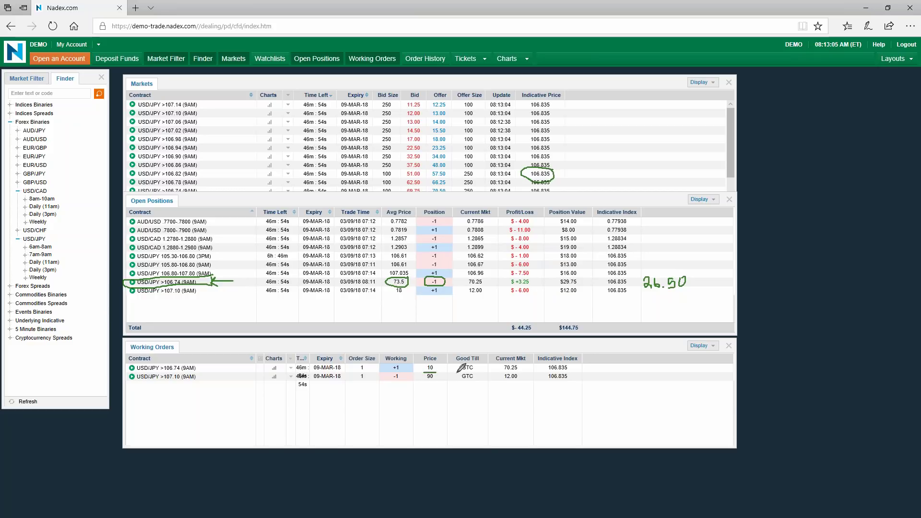
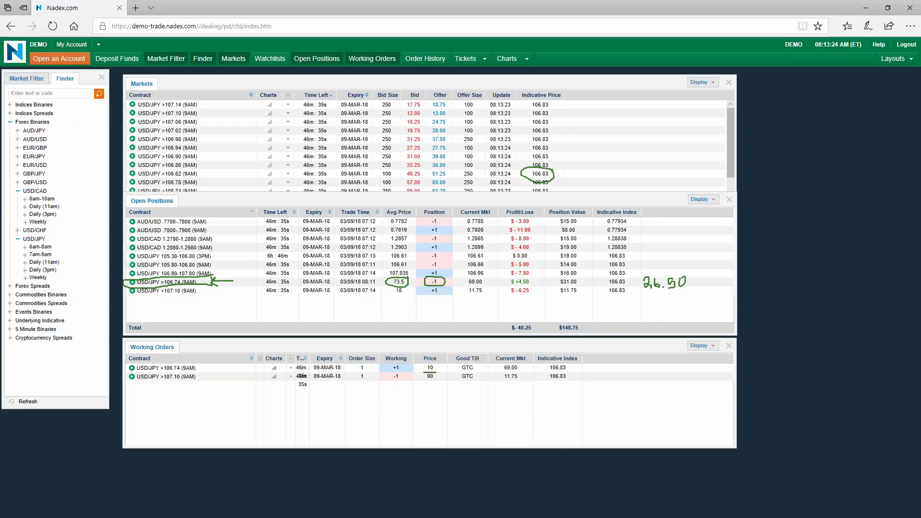
key("Escape")
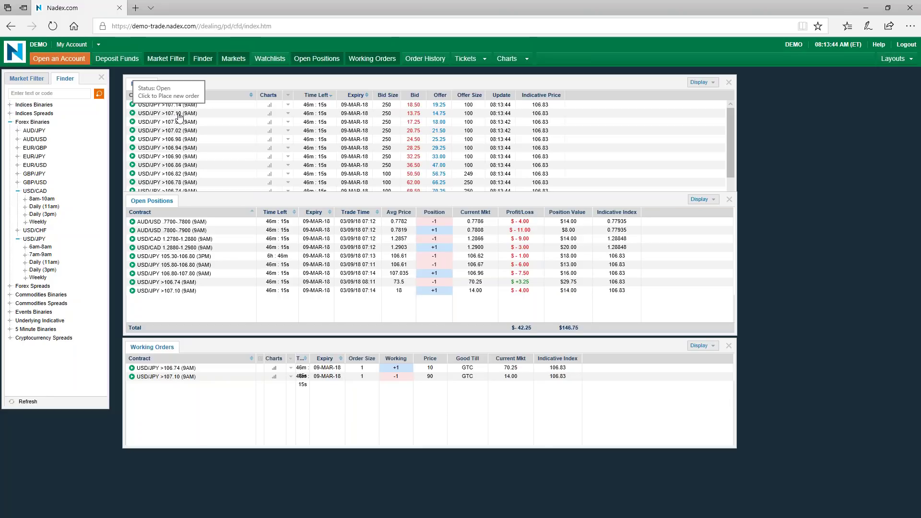
Buy one USD/JPY >107.10 (9AM) contract with a Limit GTC order at 14.50.
left_click(440, 115)
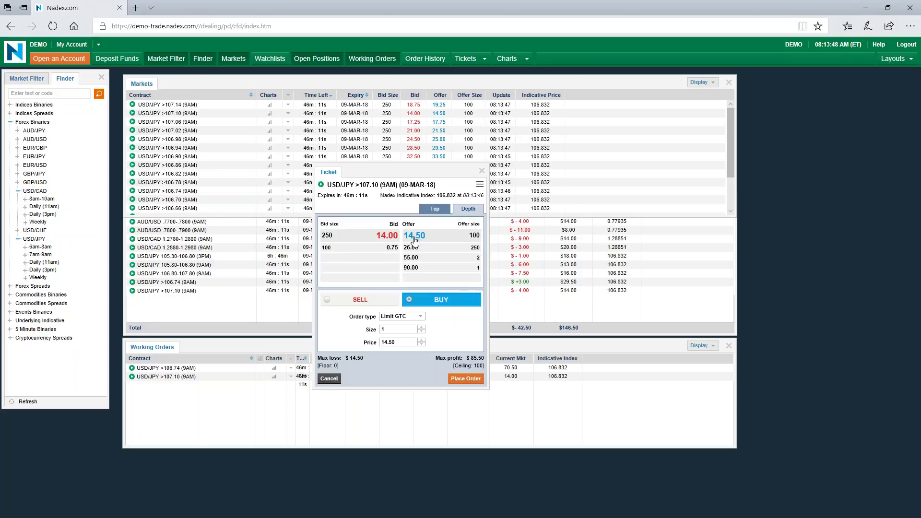
left_click(464, 380)
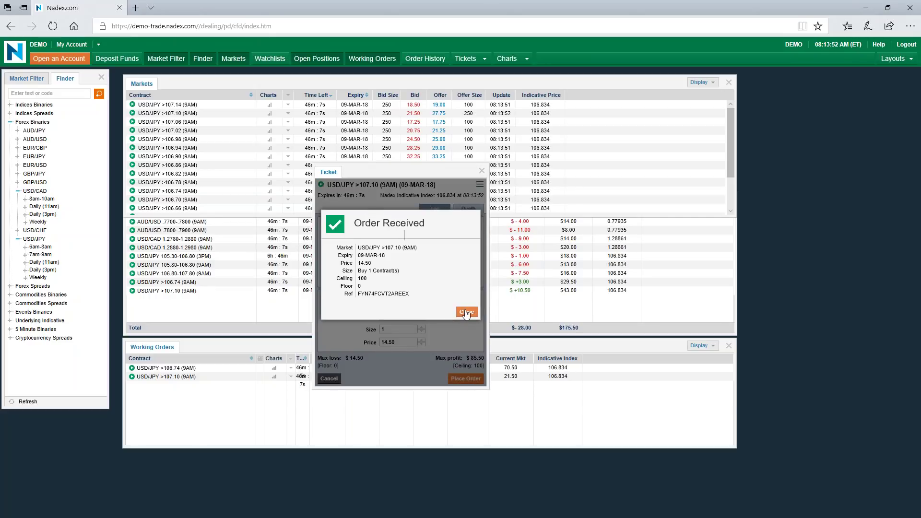
left_click(463, 307)
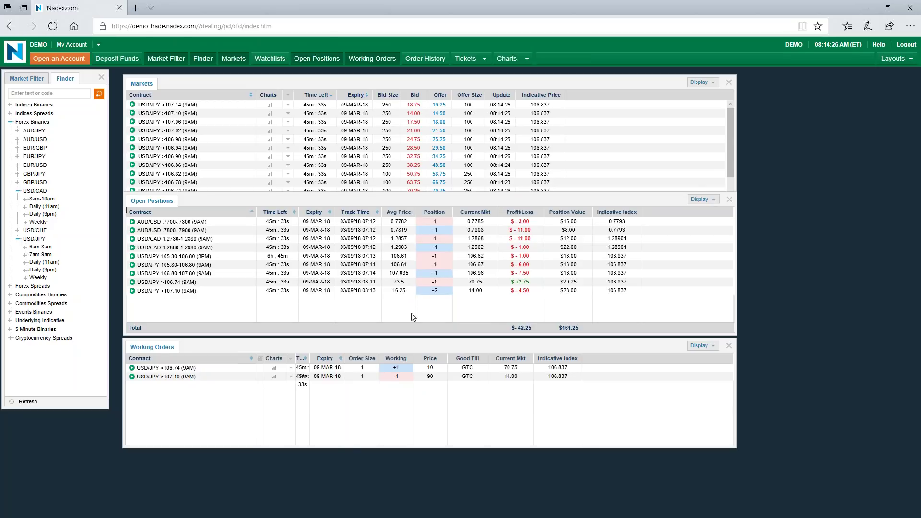
Amend the USD/JPY >107.10 (9AM) working sell order to a size of 2, keeping the price at 90.00.
left_click(168, 377)
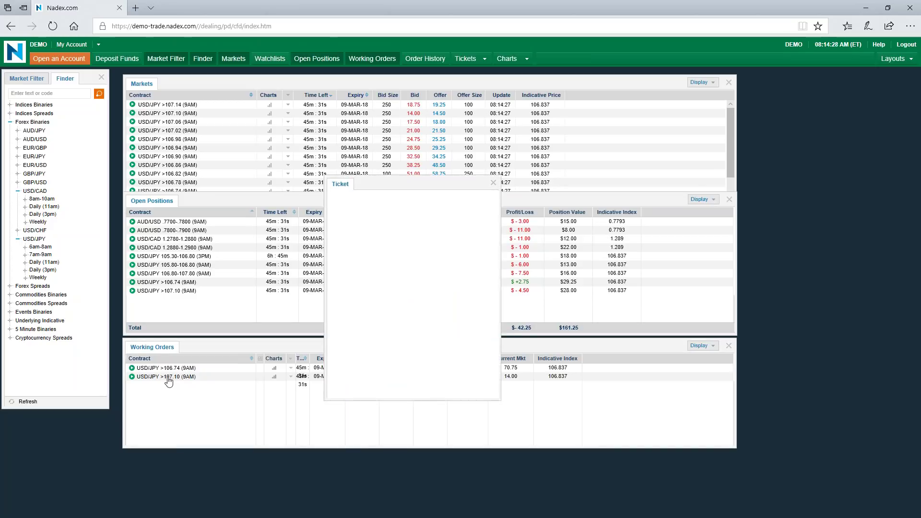
left_click(433, 339)
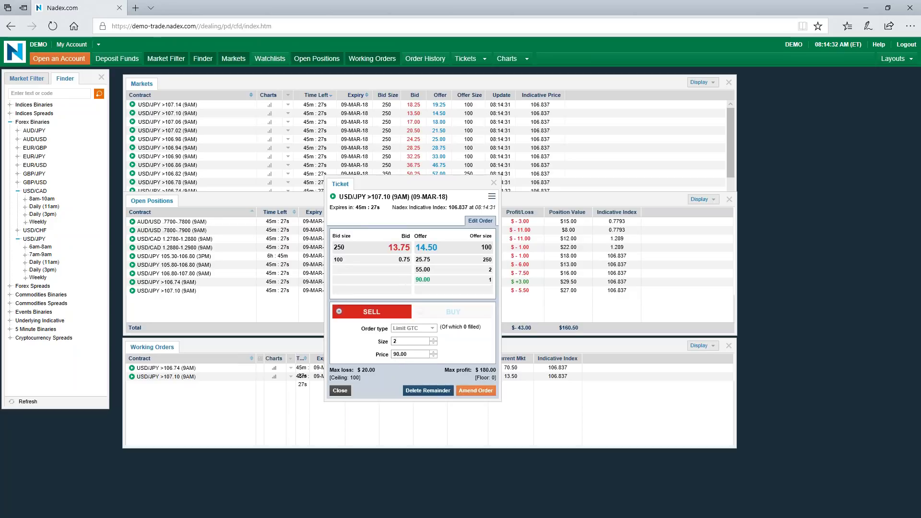
left_click(475, 390)
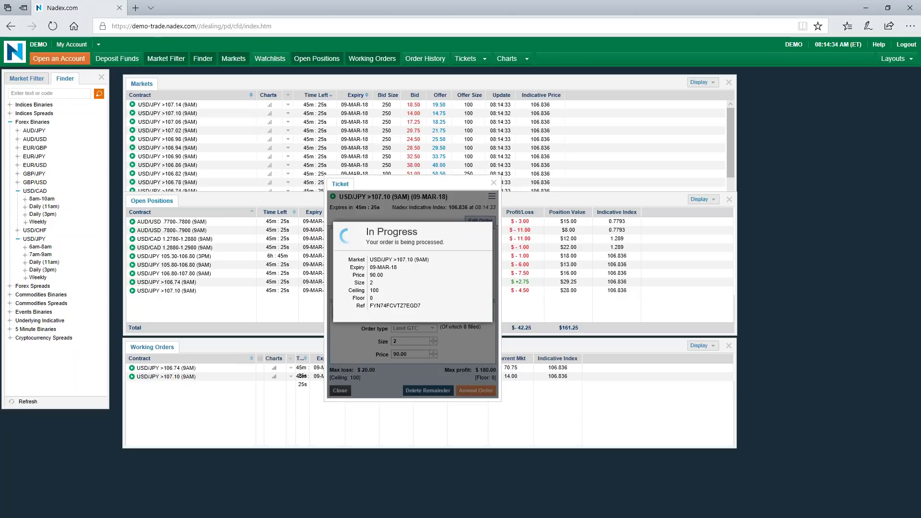
left_click(479, 324)
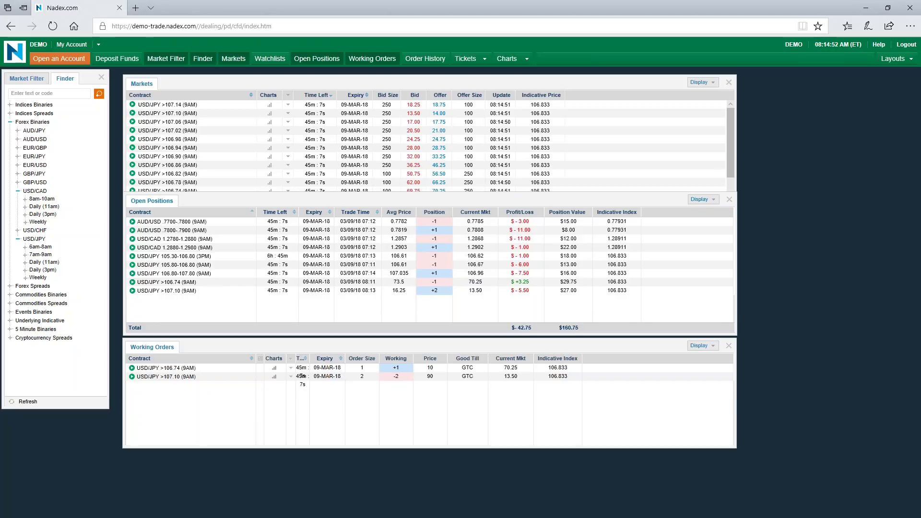
Handwrite the subtraction 100 − 35 with the note 2T in the empty area beside the windows and box the result $65.
left_click_drag(777, 98, 777, 129)
mouse_move(795, 98)
left_mouse_down()
mouse_move(809, 115)
mouse_move(806, 92)
left_mouse_up()
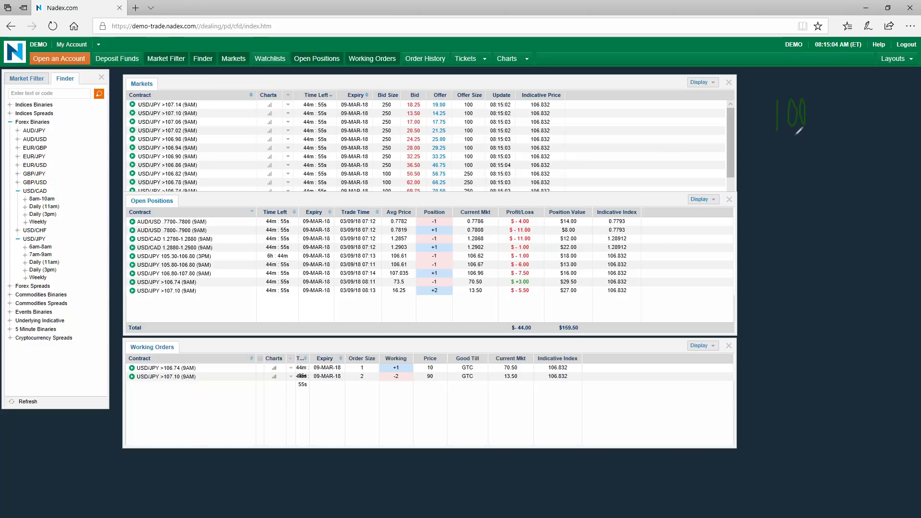
mouse_move(782, 135)
left_mouse_down()
mouse_move(796, 147)
mouse_move(780, 162)
left_mouse_up()
mouse_move(828, 137)
left_mouse_down()
mouse_move(816, 136)
mouse_move(825, 155)
left_mouse_up()
left_click_drag(751, 152, 763, 152)
mouse_move(849, 130)
left_mouse_down()
mouse_move(863, 159)
mouse_move(876, 160)
mouse_move(892, 135)
left_mouse_up()
left_click_drag(759, 173, 844, 167)
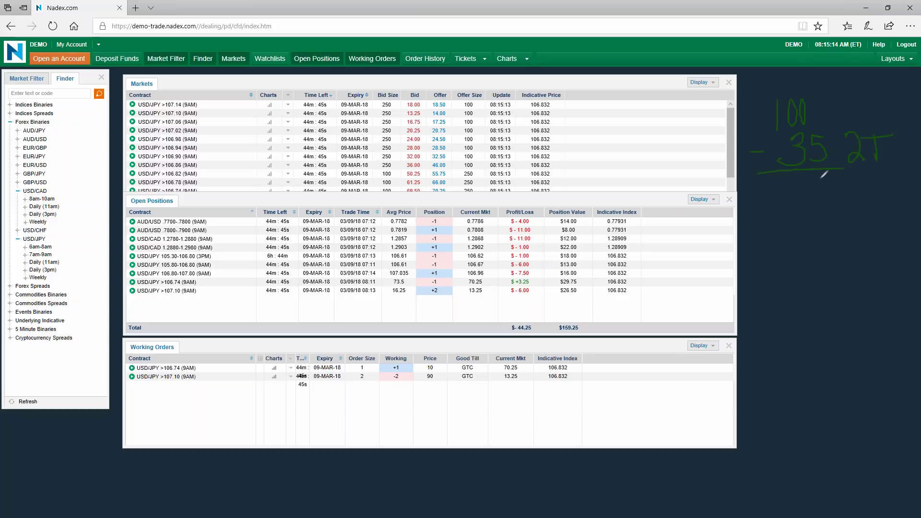
mouse_move(817, 175)
left_mouse_down()
mouse_move(810, 202)
mouse_move(788, 201)
mouse_move(775, 179)
mouse_move(782, 185)
mouse_move(772, 189)
mouse_move(782, 185)
left_mouse_up()
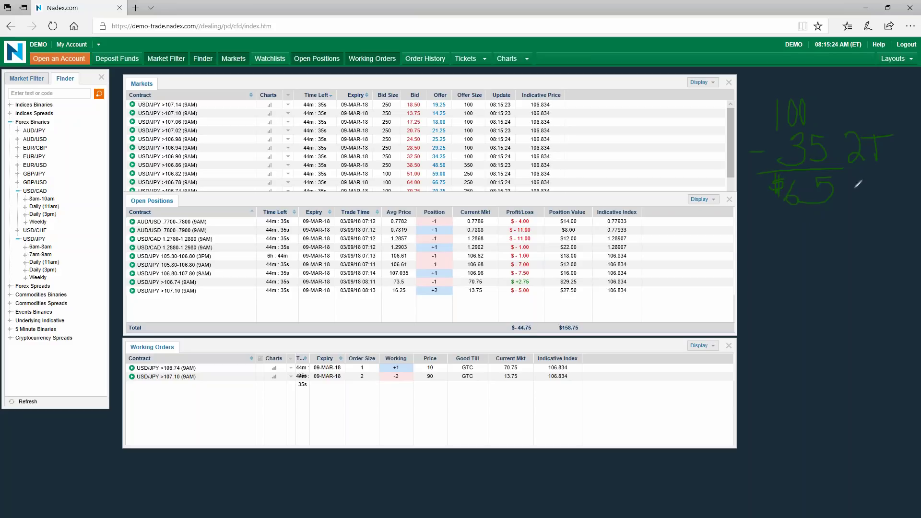
mouse_move(762, 178)
left_mouse_down()
mouse_move(820, 222)
mouse_move(856, 163)
left_mouse_up()
Handwrite a second subtraction of 80 from 100 giving 20 below the first one, and circle the 80.
mouse_move(783, 254)
left_mouse_down()
mouse_move(782, 282)
mouse_move(798, 257)
mouse_move(808, 271)
mouse_move(817, 253)
left_mouse_up()
mouse_move(811, 291)
left_mouse_down()
mouse_move(804, 307)
mouse_move(809, 294)
mouse_move(816, 317)
mouse_move(837, 329)
mouse_move(820, 364)
mouse_move(828, 378)
left_mouse_up()
mouse_move(840, 346)
left_mouse_down()
mouse_move(836, 379)
mouse_move(843, 343)
left_mouse_up()
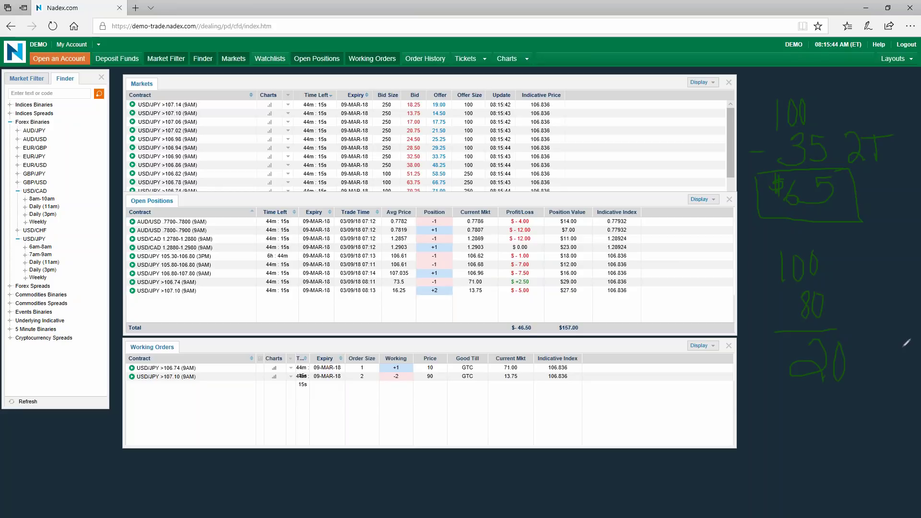
mouse_move(843, 287)
left_mouse_down()
mouse_move(780, 291)
mouse_move(830, 330)
mouse_move(847, 284)
left_mouse_up()
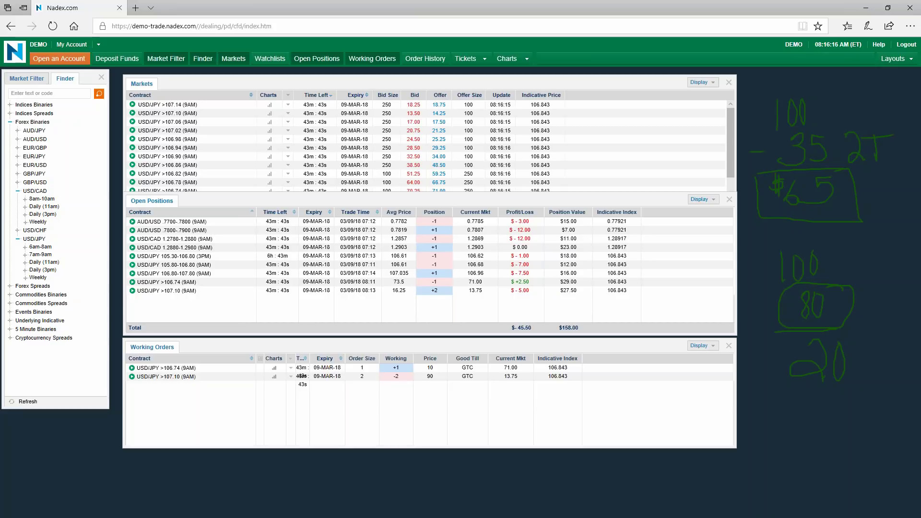
Clear the pen drawings, list the EUR/USD 7am-9am binaries and shorten the Markets window to uncover the Open Positions header.
key("Escape")
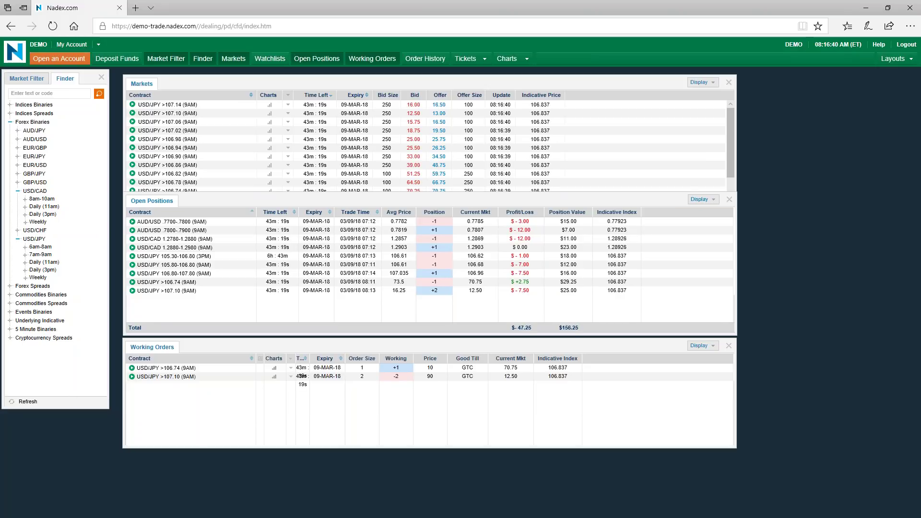
left_click(27, 166)
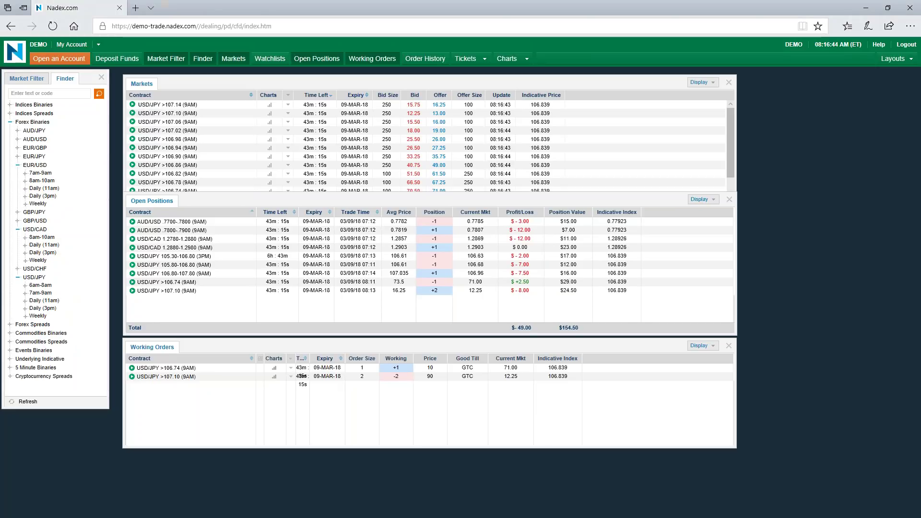
left_click(38, 173)
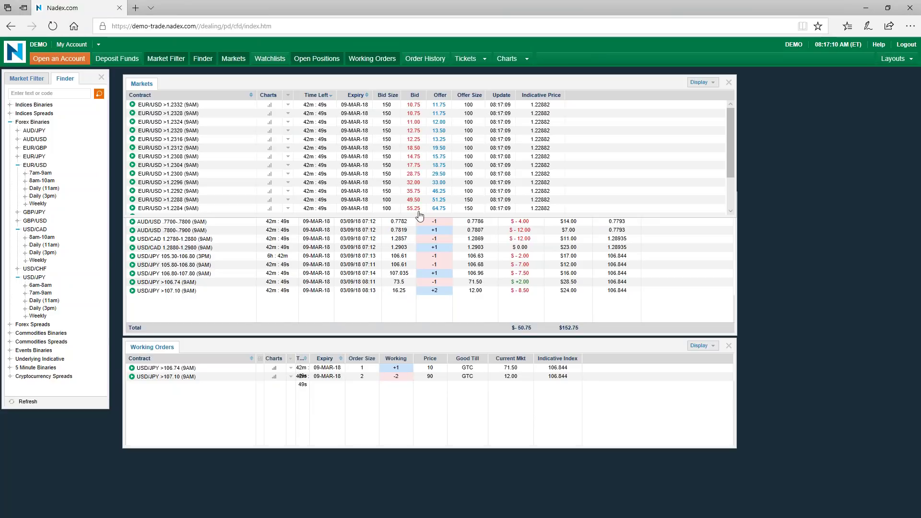
left_click_drag(655, 216, 653, 190)
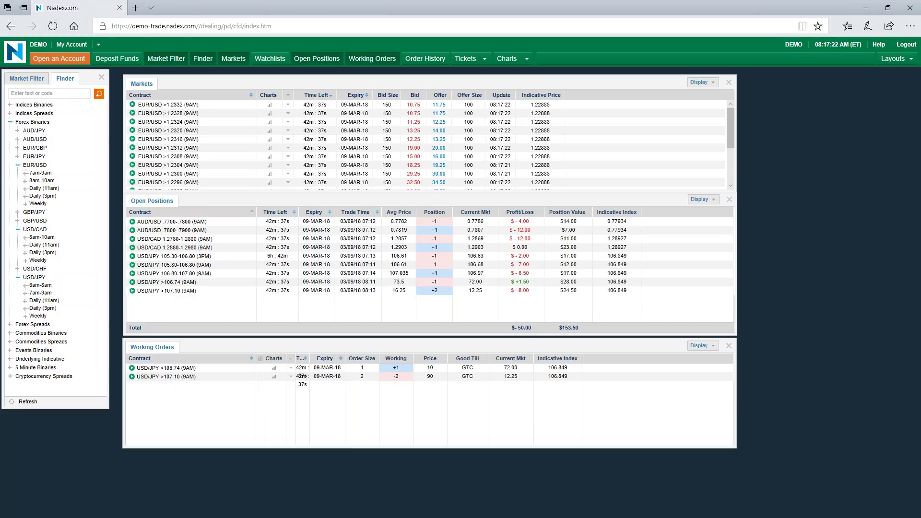
Handwrite 88 and 40 beside the windows, rule a line below EUR/USD >1.2316, underline >1.2304 and box its offer, then erase the ink.
mouse_move(827, 116)
left_mouse_down()
mouse_move(826, 94)
mouse_move(832, 108)
mouse_move(839, 94)
left_mouse_up()
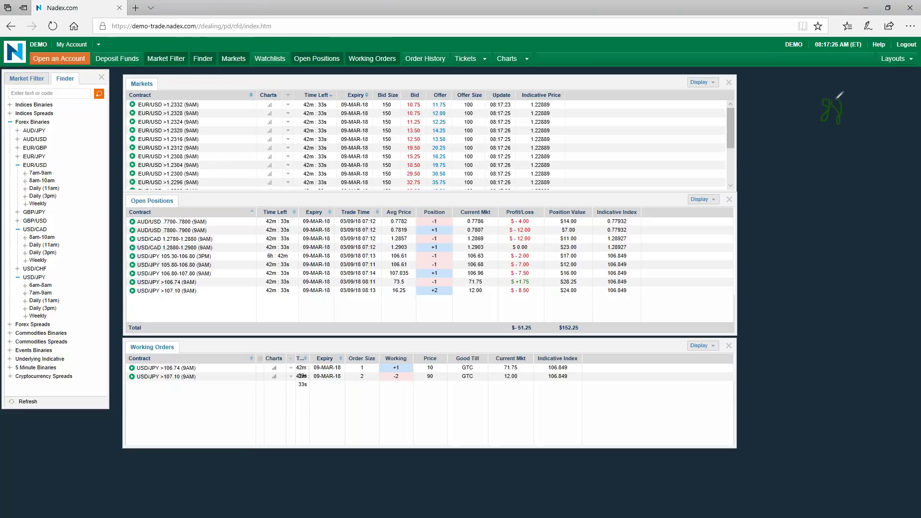
mouse_move(824, 154)
left_mouse_down()
mouse_move(821, 167)
mouse_move(834, 167)
mouse_move(840, 192)
mouse_move(846, 158)
left_mouse_up()
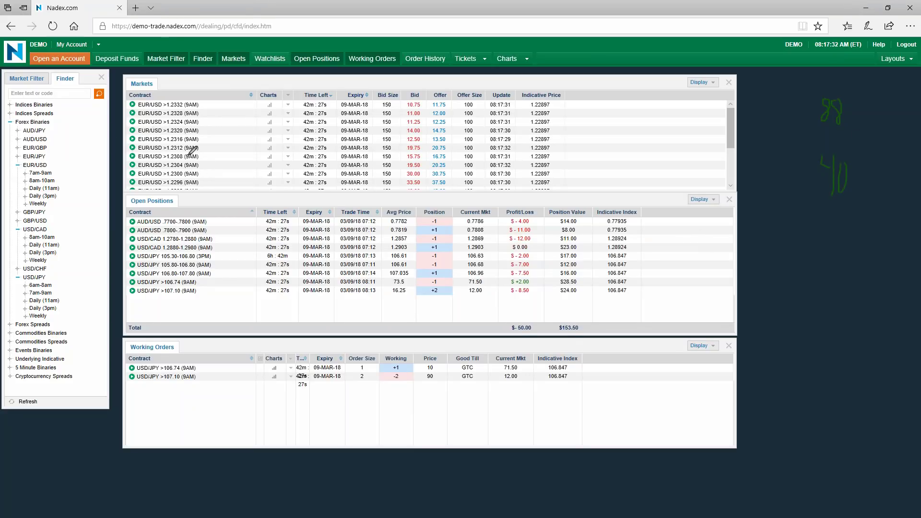
left_click_drag(179, 144, 560, 144)
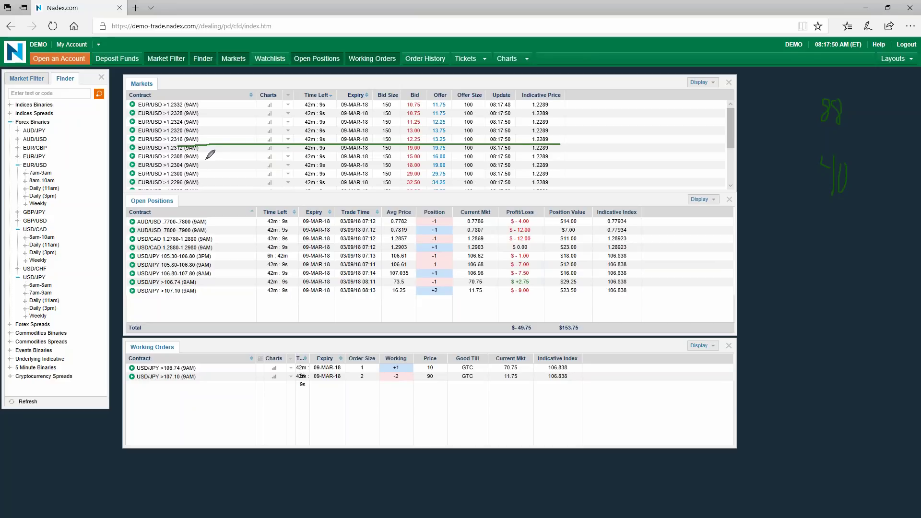
mouse_move(190, 165)
left_mouse_down()
mouse_move(451, 168)
mouse_move(449, 160)
mouse_move(427, 170)
left_mouse_up()
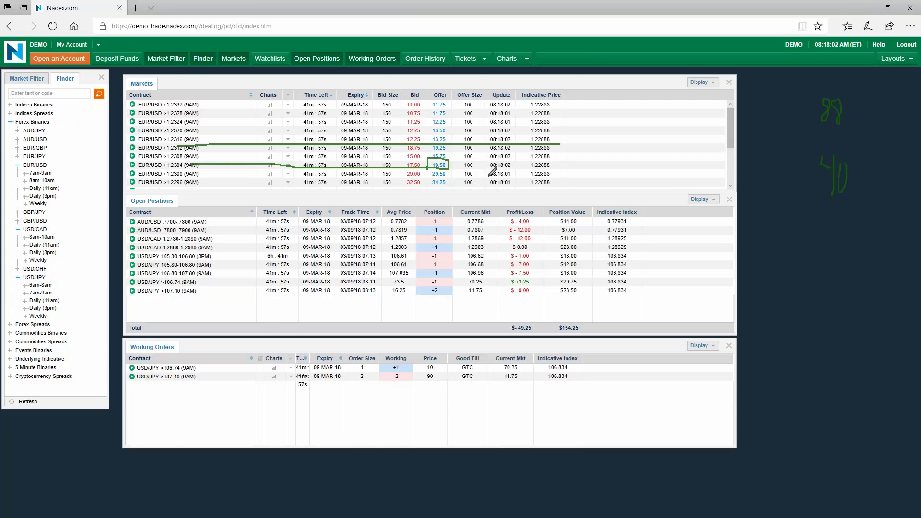
mouse_move(589, 162)
left_mouse_down()
mouse_move(593, 175)
mouse_move(599, 165)
left_mouse_up()
key("e")
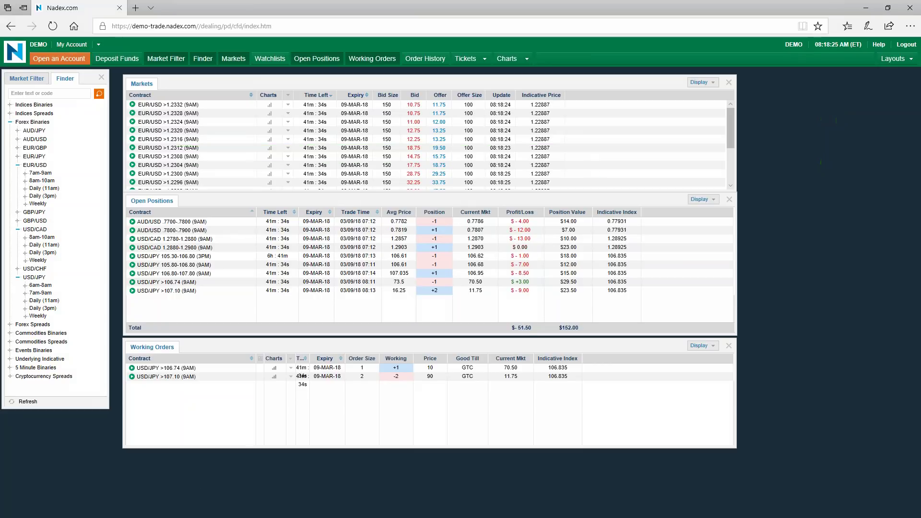
Buy one EUR/USD >1.2304 (9AM) contract with a Limit GTC order at 20.50.
left_click(435, 165)
type("1")
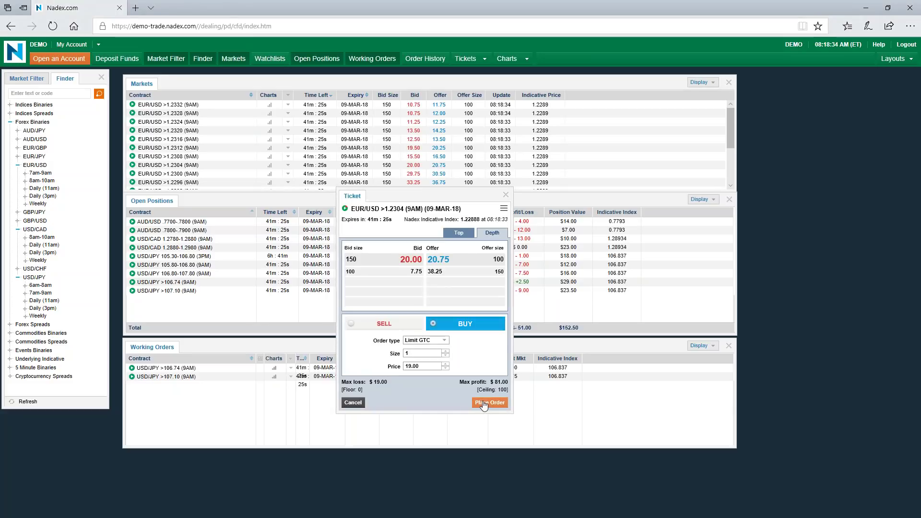
left_click(445, 260)
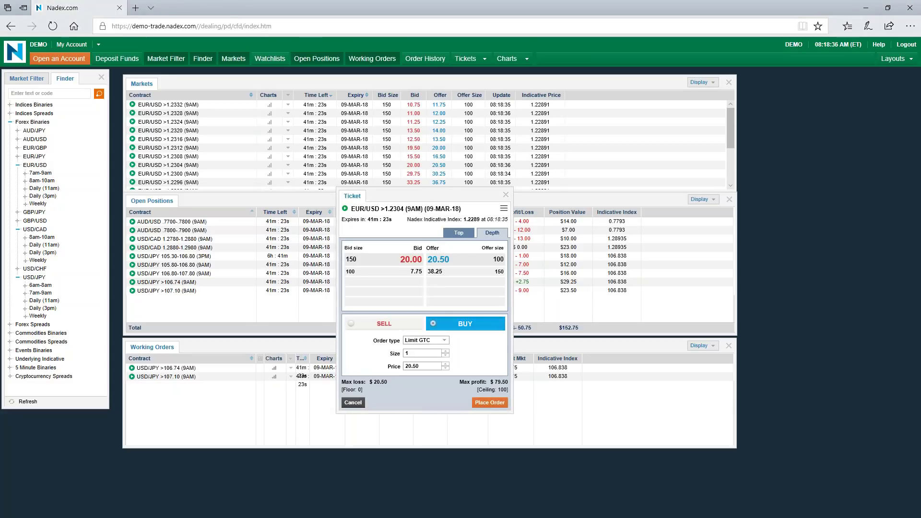
left_click(490, 403)
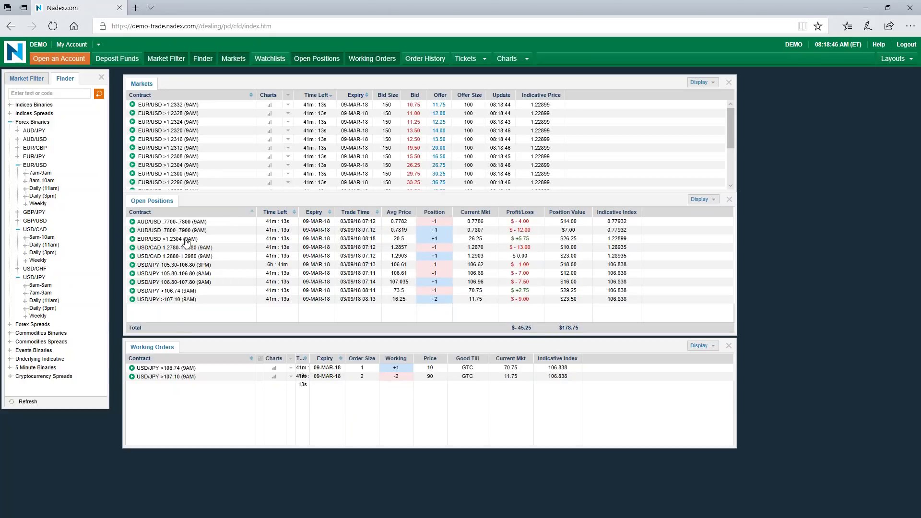
Place a take-profit Limit GTC order selling one EUR/USD >1.2304 (9AM) contract at 90.
left_click(190, 239)
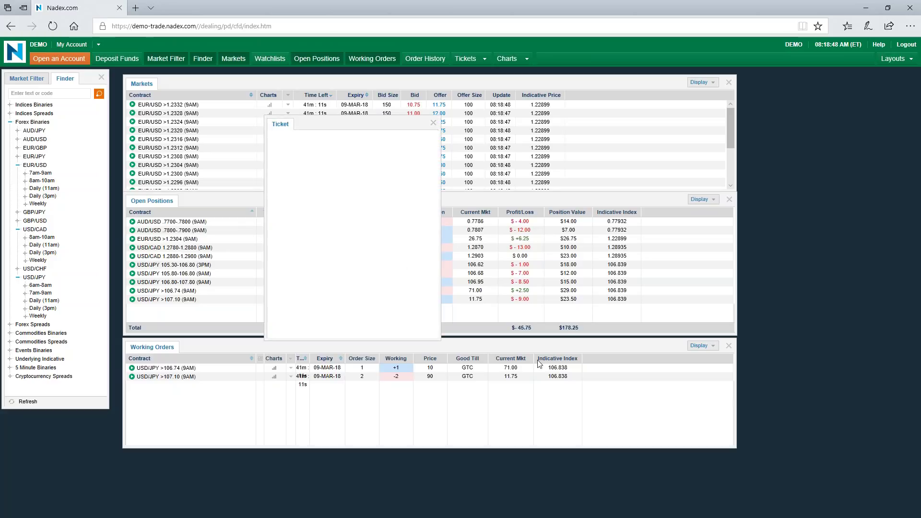
left_click(322, 295)
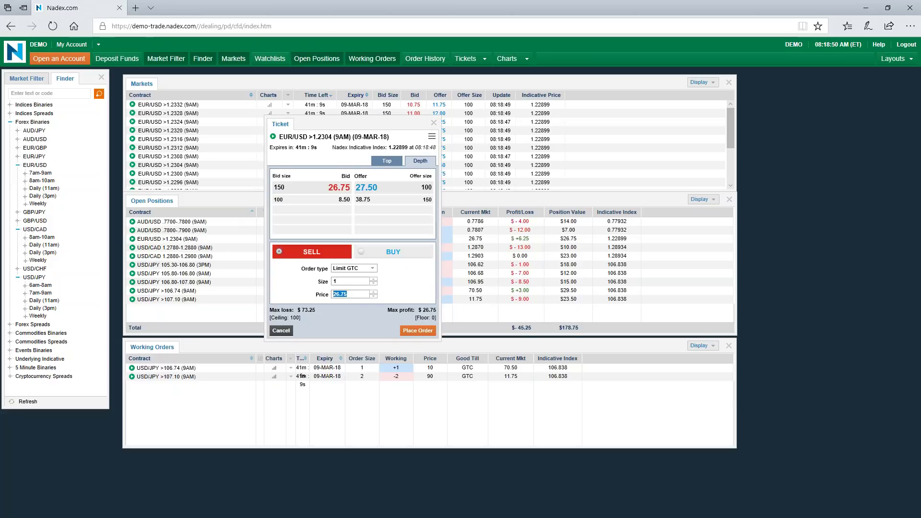
type("90")
left_click(422, 331)
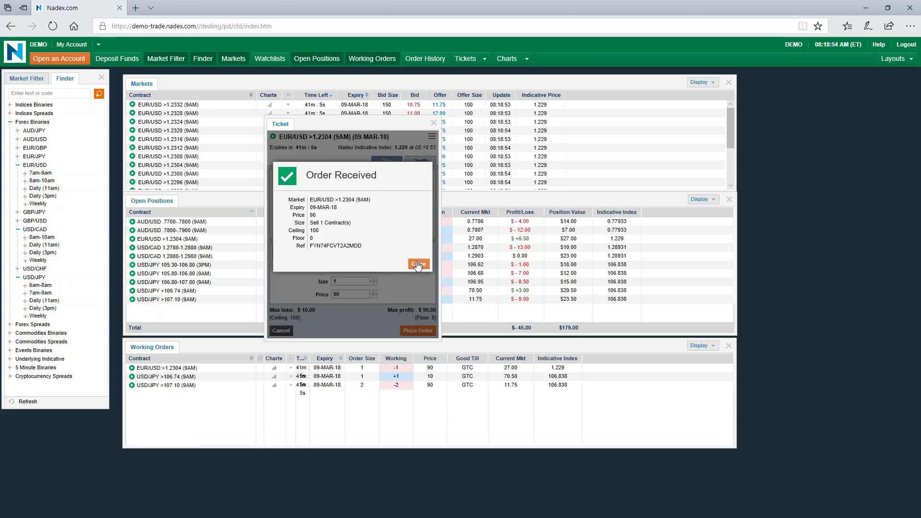
left_click(417, 322)
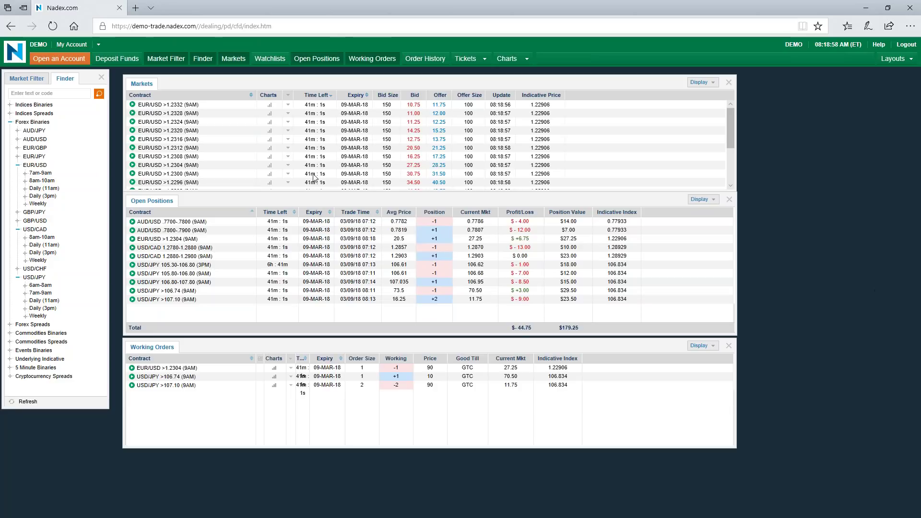
List the EUR/USD 9AM spreads and sell one EUR/USD 1.2200-1.2300 (9AM) contract with a Limit GTC order at 1.2280.
scroll(224, 144, "down", 2)
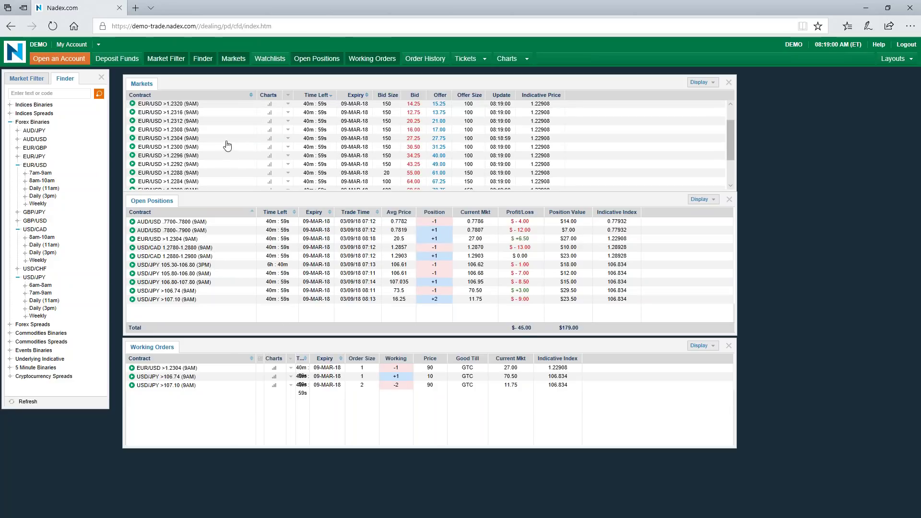
scroll(225, 145, "down", 1)
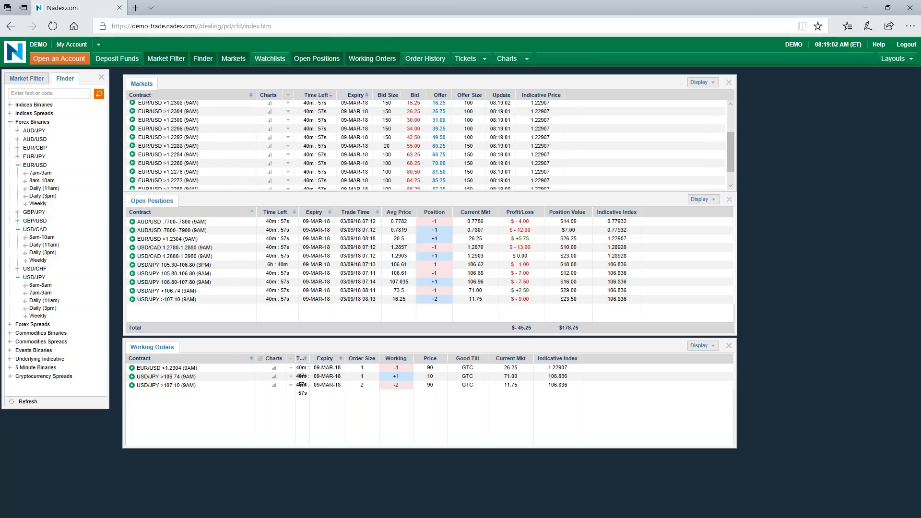
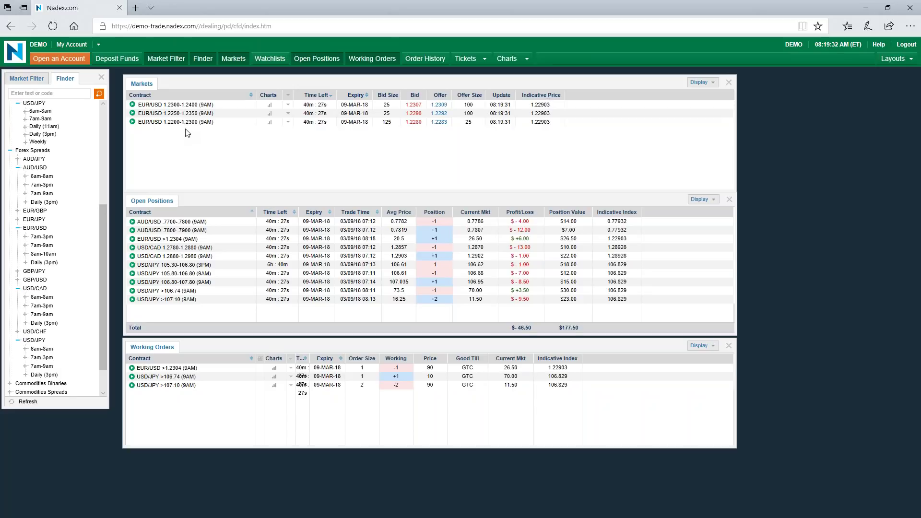
left_click(414, 122)
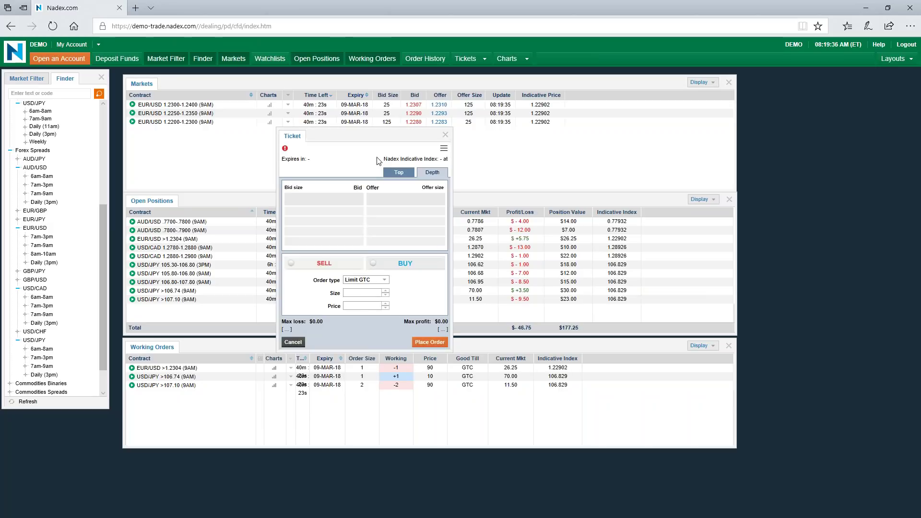
left_click_drag(359, 136, 283, 90)
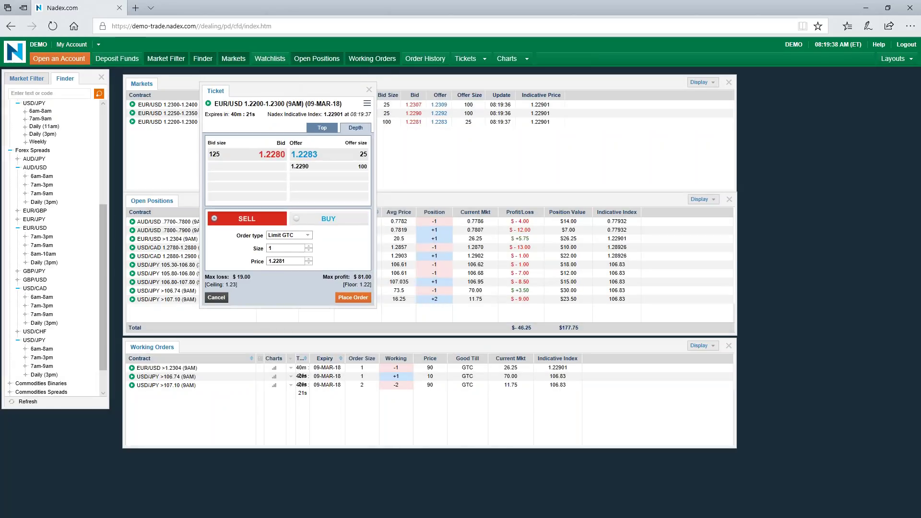
left_click(267, 159)
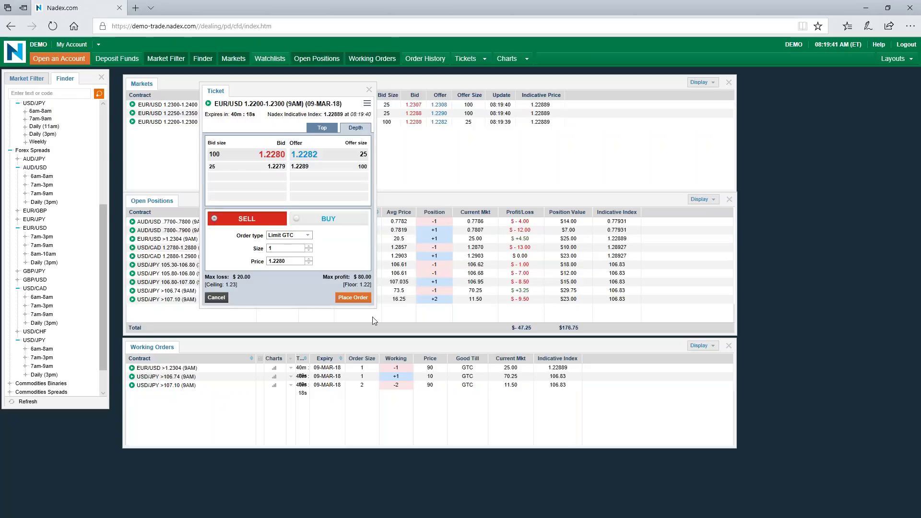
left_click(348, 298)
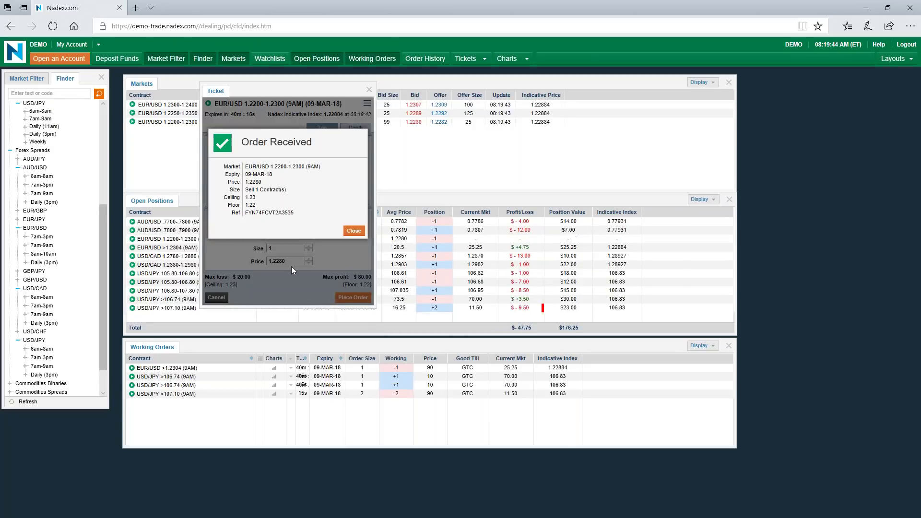
left_click(354, 230)
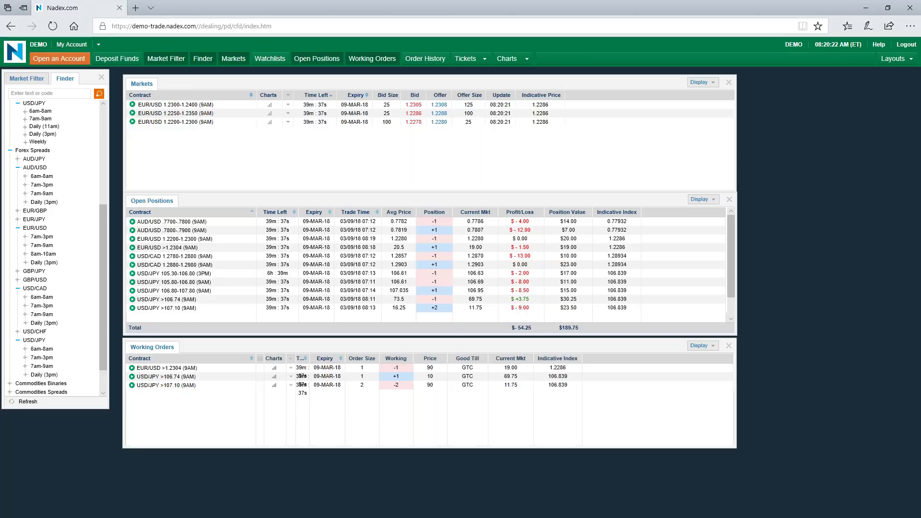
List the EUR/USD 7am-3pm spreads and mark the USD/JPY 105.30-106.80 and 105.80-106.80 positions and their average prices with the pen.
left_click(42, 237)
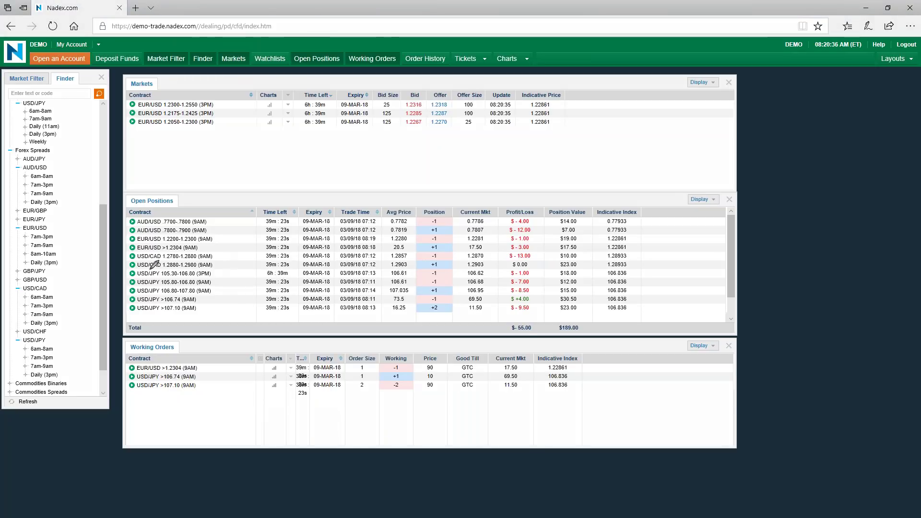
mouse_move(150, 269)
left_mouse_down()
mouse_move(124, 271)
mouse_move(125, 285)
mouse_move(139, 289)
left_mouse_up()
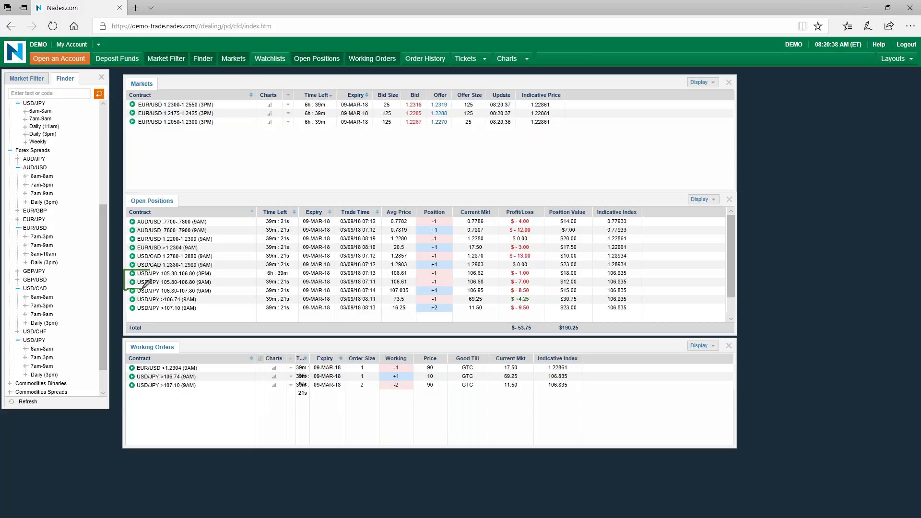
mouse_move(382, 270)
left_mouse_down()
mouse_move(416, 270)
mouse_move(415, 287)
mouse_move(393, 286)
left_mouse_up()
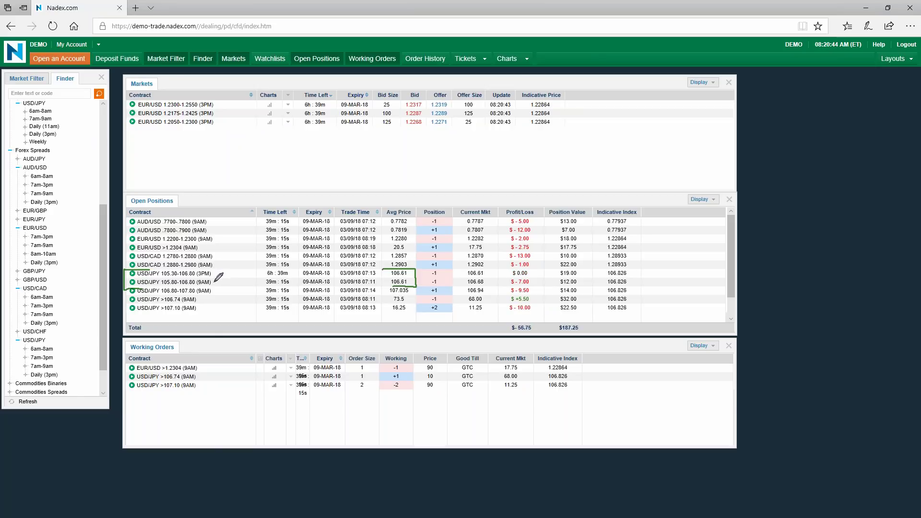
left_click_drag(213, 282, 239, 272)
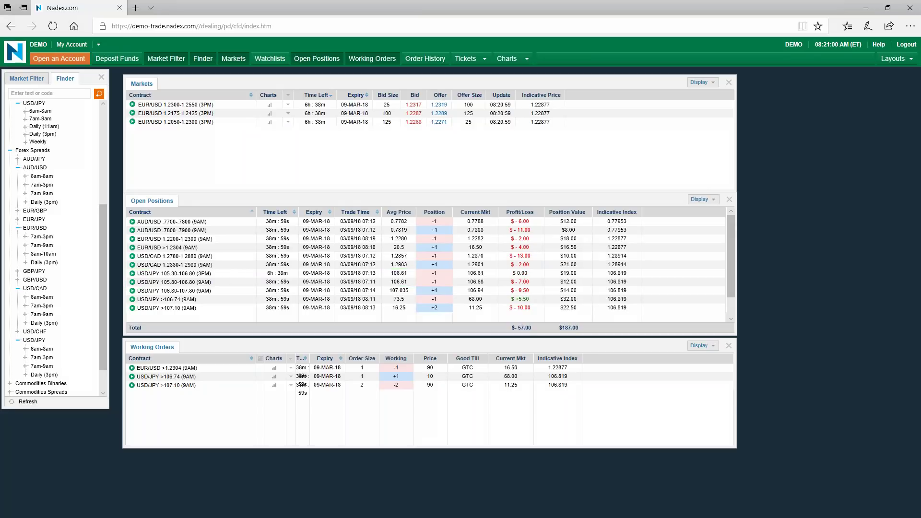
Collapse the Forex Binaries group and list the USD/CHF 7am-9am contracts under Forex Spreads.
left_click(9, 150)
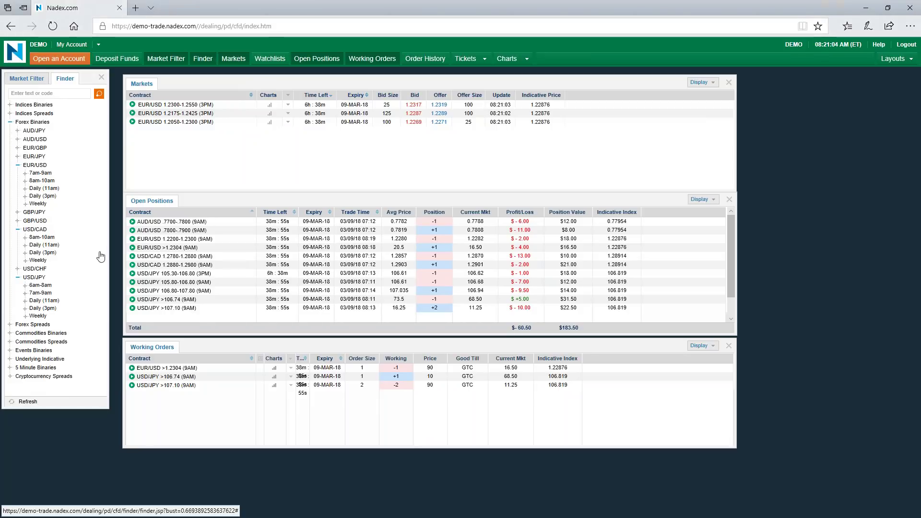
left_click(9, 122)
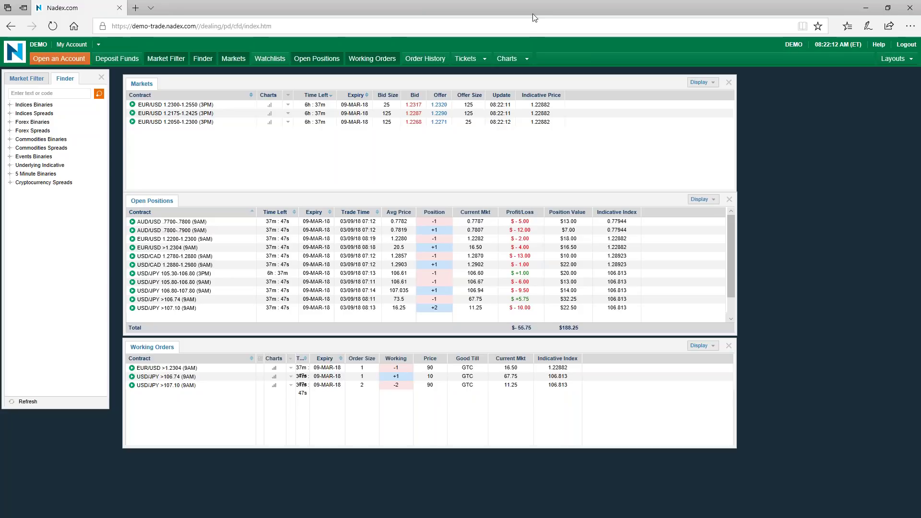
left_click(44, 132)
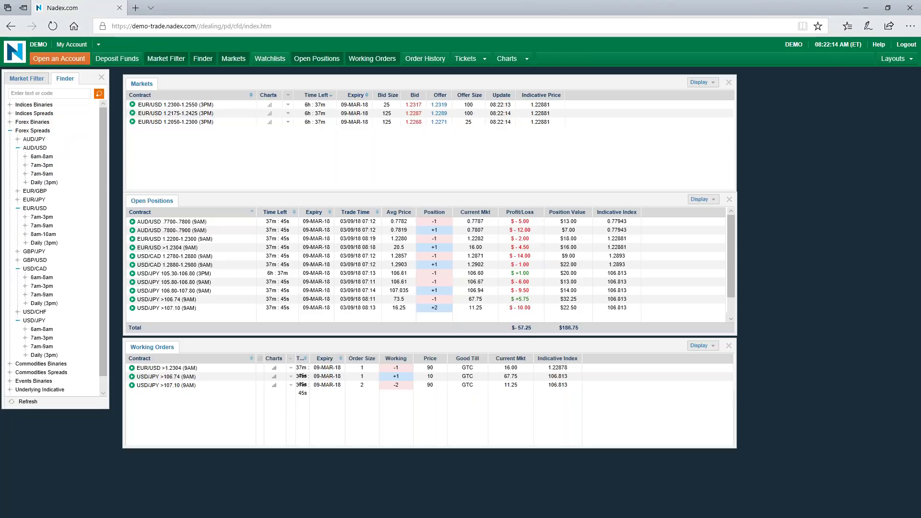
left_click(29, 313)
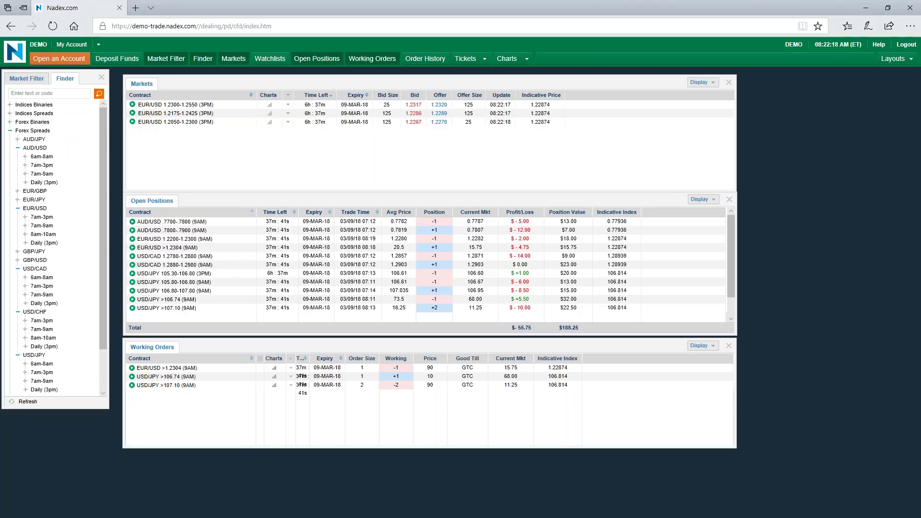
left_click(48, 330)
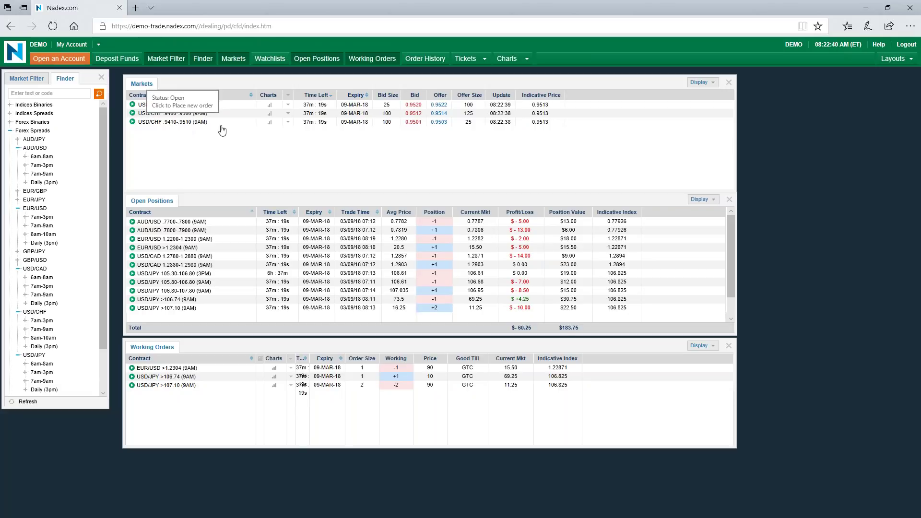
Sell one USD/CHF .9410-.9510 (9AM) contract with a Limit GTC order at 0.9501.
left_click(414, 122)
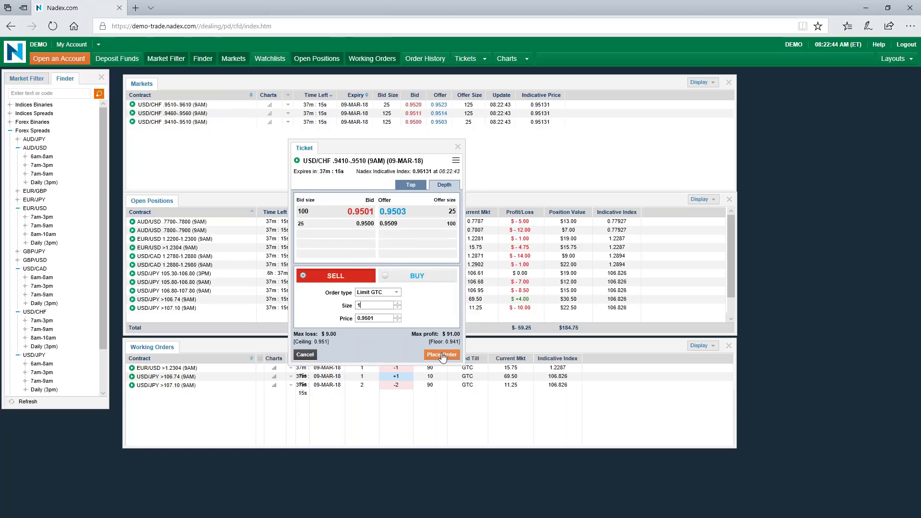
left_click(442, 355)
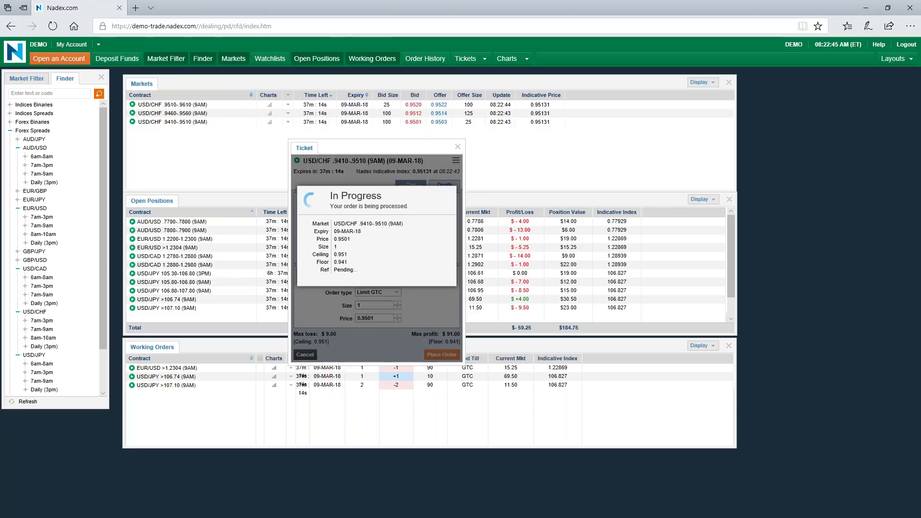
left_click(438, 289)
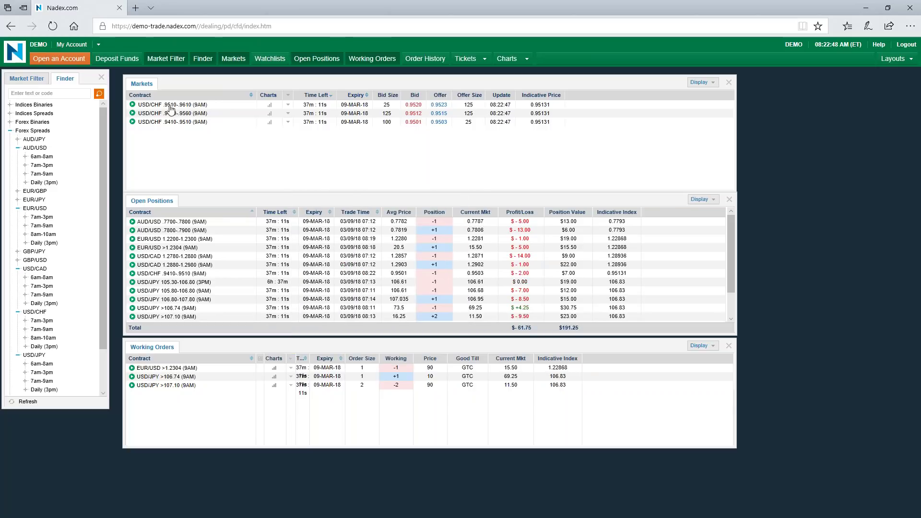
Buy one USD/CHF .9510-.9610 (9AM) contract with a Limit GTC order at 0.9522.
left_click(434, 105)
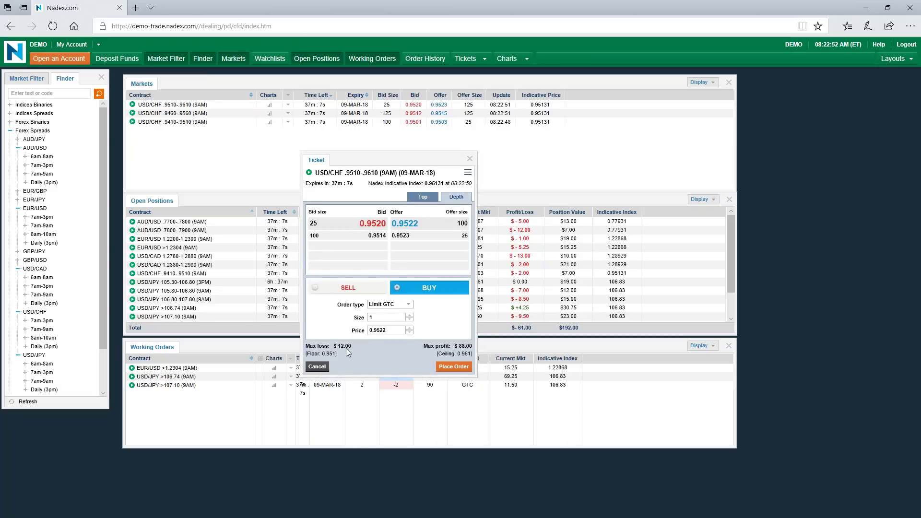
left_click(455, 367)
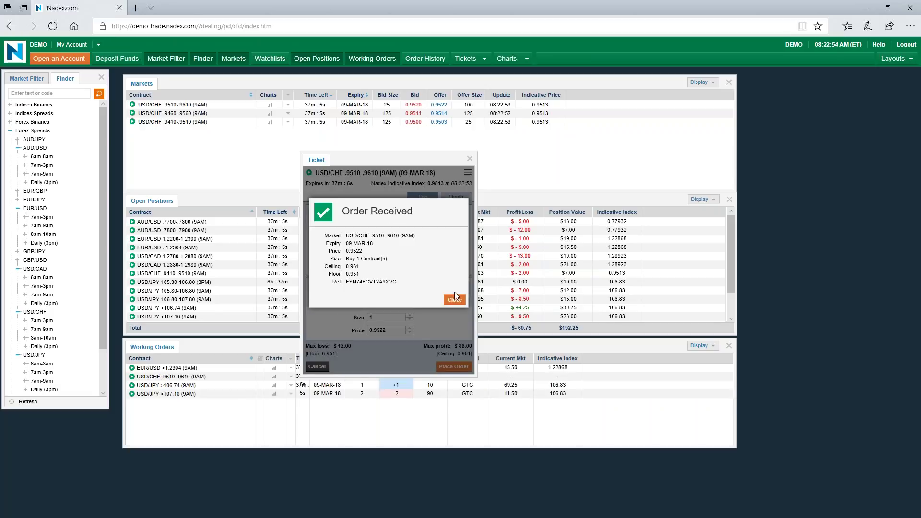
left_click(454, 293)
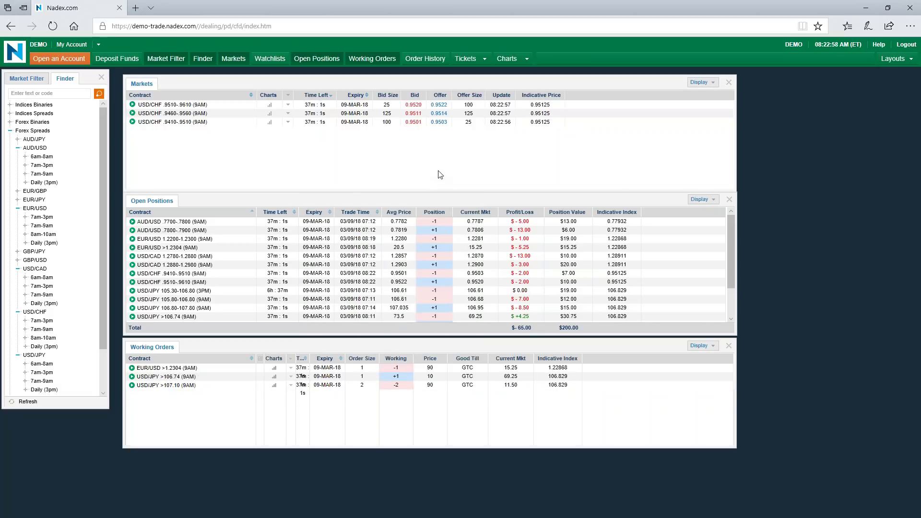
Shorten the Markets window and extend the Open Positions window upward so all positions fit.
left_click_drag(628, 191, 625, 149)
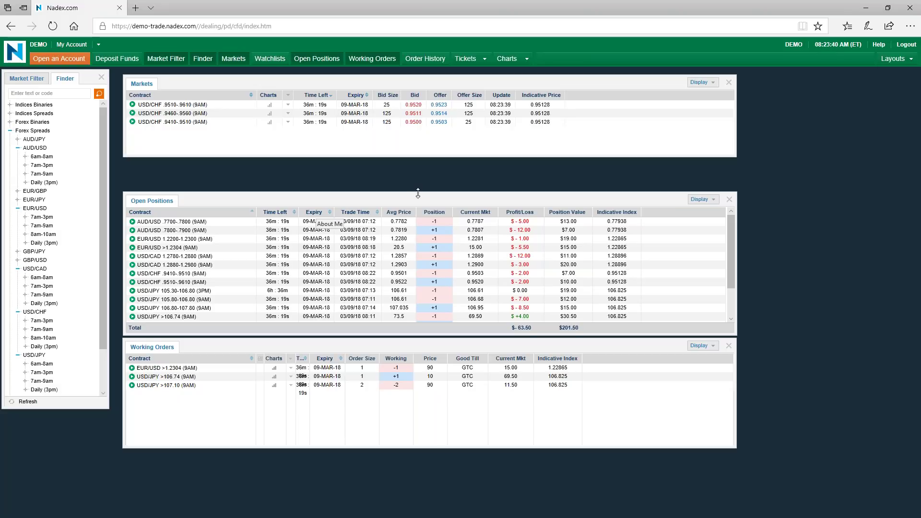
left_click_drag(417, 193, 418, 171)
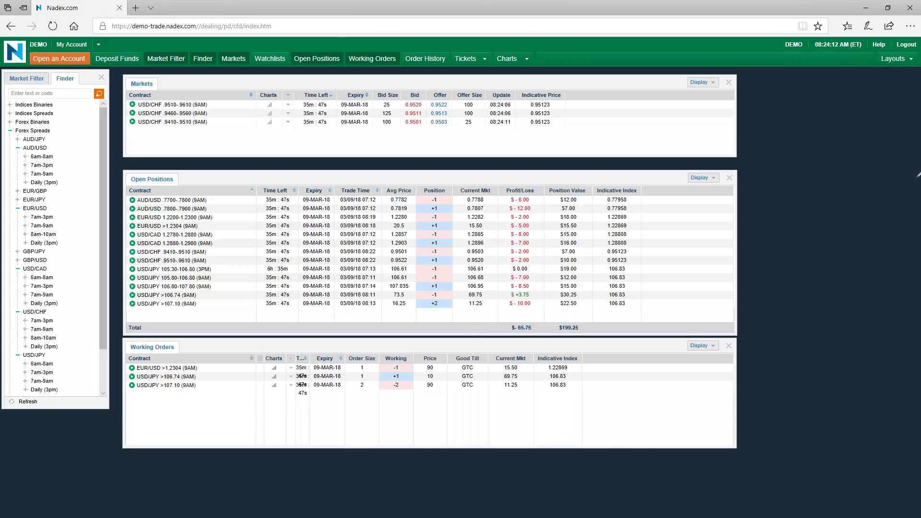
Underline the 90 price of the USD/JPY >107.10 working order and write the calculation 100 over 90 giving $10 with the pen.
mouse_move(815, 114)
left_mouse_down()
mouse_move(804, 153)
mouse_move(821, 144)
mouse_move(818, 117)
mouse_move(835, 146)
mouse_move(845, 119)
left_mouse_up()
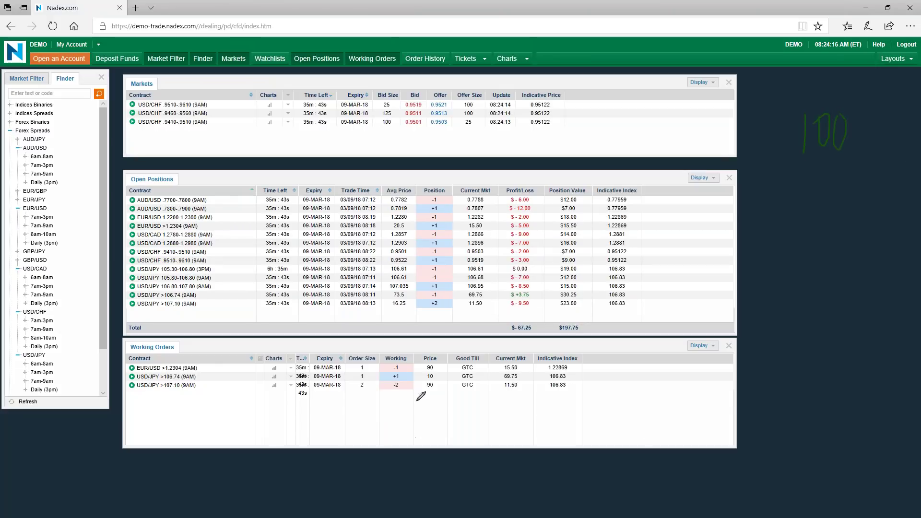
left_click_drag(422, 393, 439, 389)
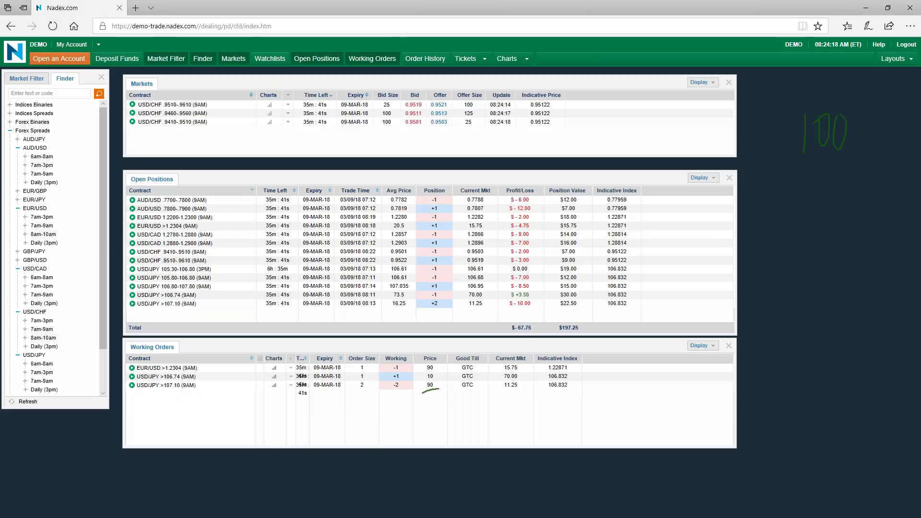
mouse_move(837, 158)
left_mouse_down()
mouse_move(818, 162)
mouse_move(835, 161)
mouse_move(833, 191)
mouse_move(847, 154)
left_mouse_up()
left_click_drag(792, 201, 882, 196)
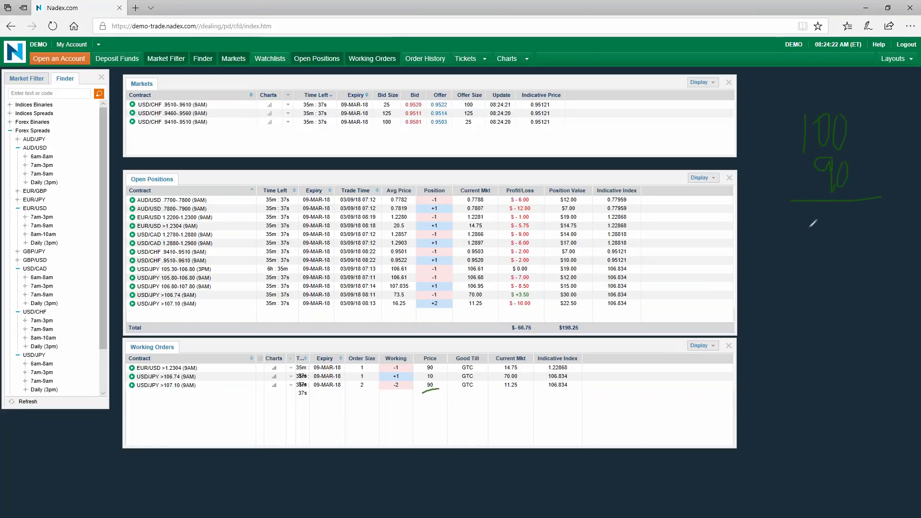
mouse_move(805, 210)
left_mouse_down()
mouse_move(798, 223)
mouse_move(823, 237)
left_mouse_up()
mouse_move(837, 206)
left_mouse_down()
mouse_move(835, 236)
mouse_move(840, 204)
left_mouse_up()
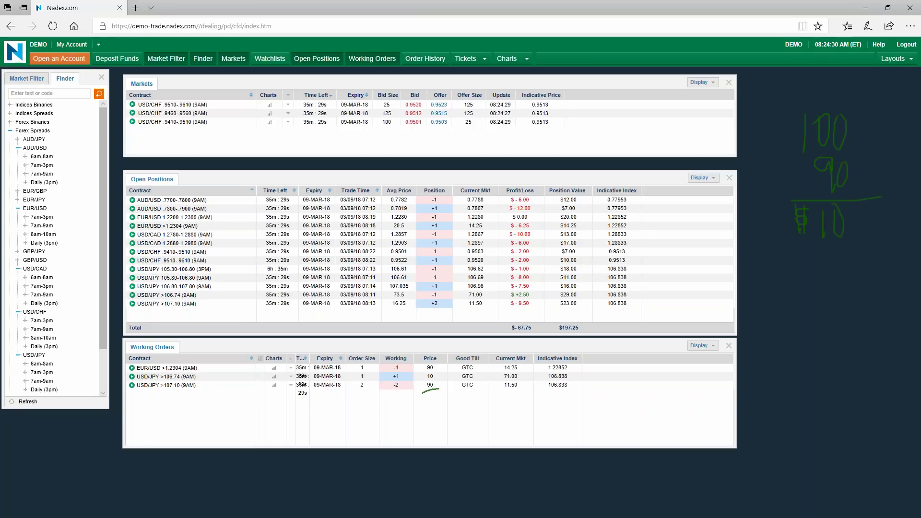
Circle the 100 and $10, add the minus sign, underline the USD/JPY >106.74 order's price, and draw an arrow from 100 down to $10.
mouse_move(810, 94)
left_mouse_down()
mouse_move(782, 151)
mouse_move(820, 158)
mouse_move(847, 102)
mouse_move(814, 96)
left_mouse_up()
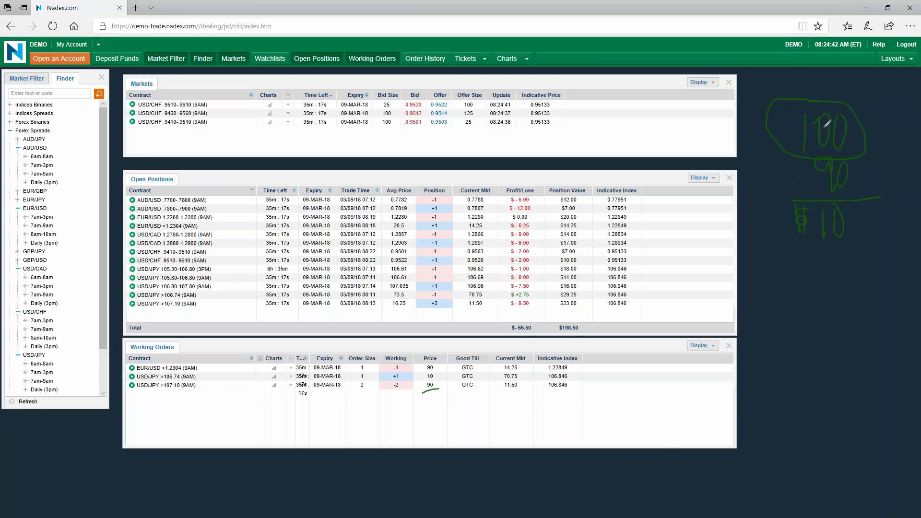
mouse_move(787, 177)
left_mouse_down()
mouse_move(812, 176)
mouse_move(863, 208)
left_mouse_up()
mouse_move(782, 196)
left_mouse_down()
mouse_move(793, 257)
mouse_move(863, 194)
left_mouse_up()
left_click_drag(416, 382, 439, 380)
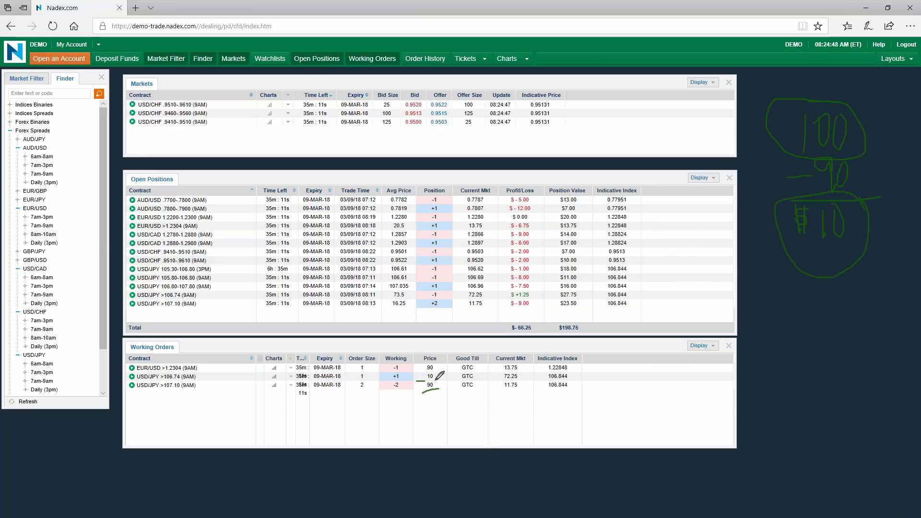
mouse_move(768, 274)
left_mouse_down()
mouse_move(768, 309)
mouse_move(776, 293)
mouse_move(781, 305)
mouse_move(786, 274)
mouse_move(824, 359)
mouse_move(817, 419)
left_mouse_up()
left_click_drag(825, 454, 842, 412)
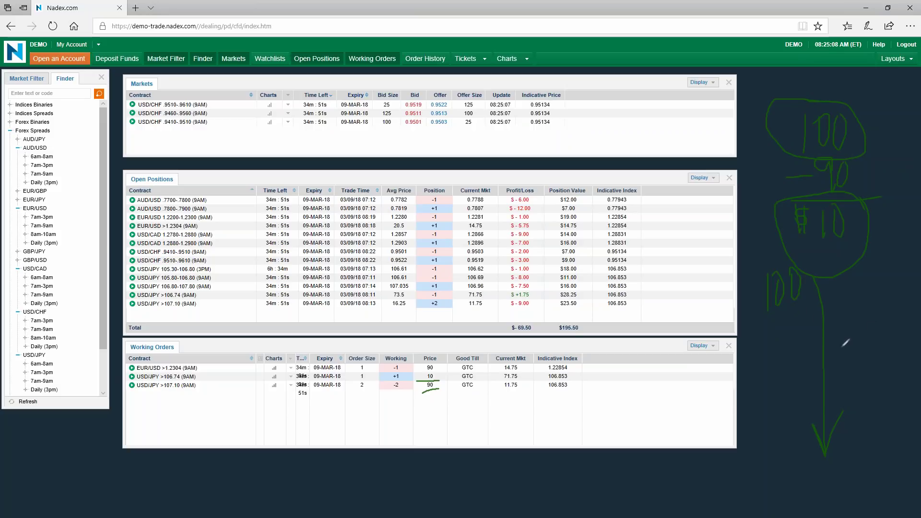
left_click_drag(779, 408, 780, 438)
mouse_move(796, 408)
left_mouse_down()
mouse_move(759, 428)
mouse_move(764, 408)
left_mouse_up()
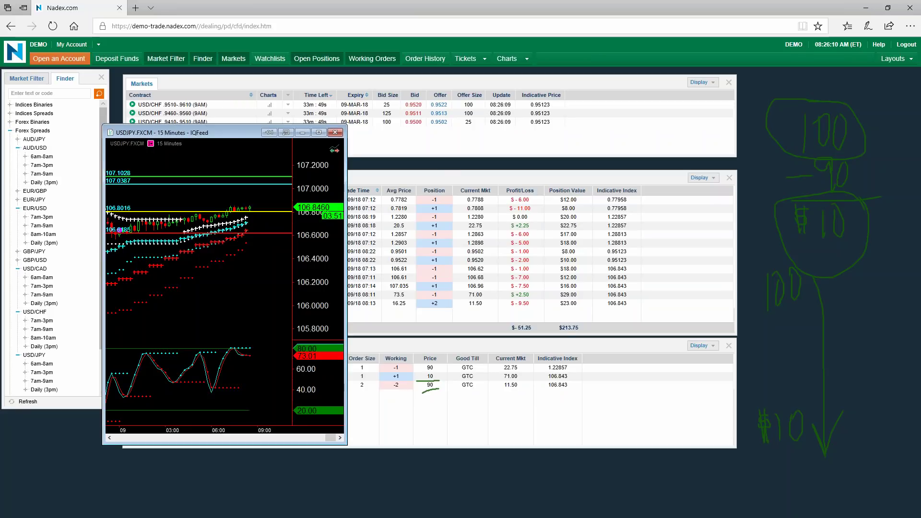
Erase the pen marks, keep the USD/JPY 15-minute chart on top, and move it clear of the position and profit columns.
key("e")
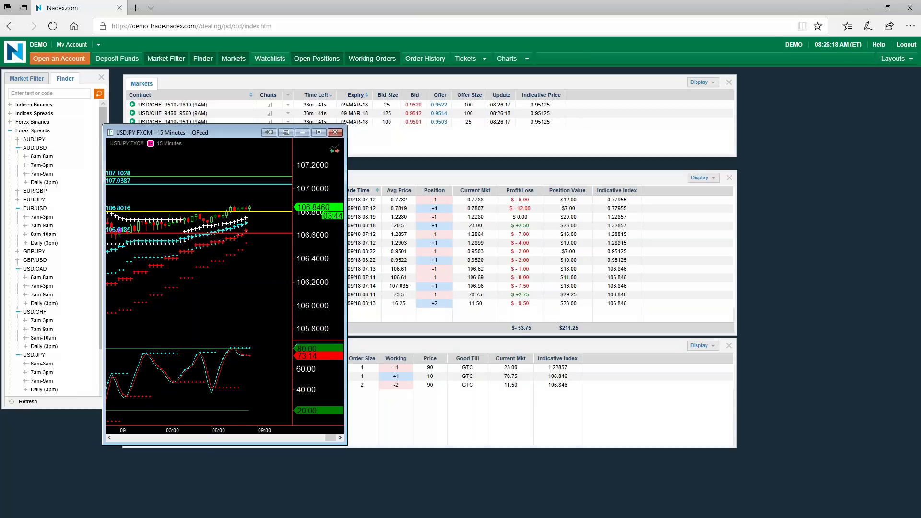
left_click(270, 134)
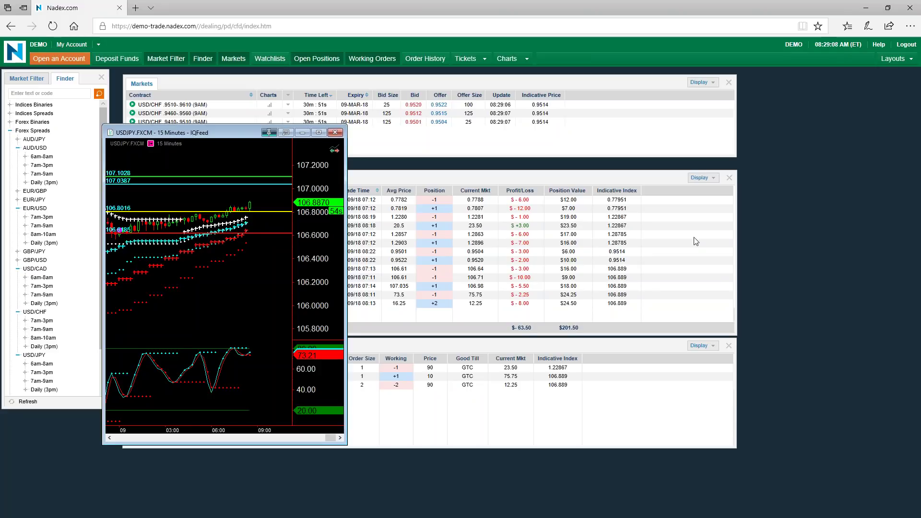
left_click_drag(669, 132, 801, 82)
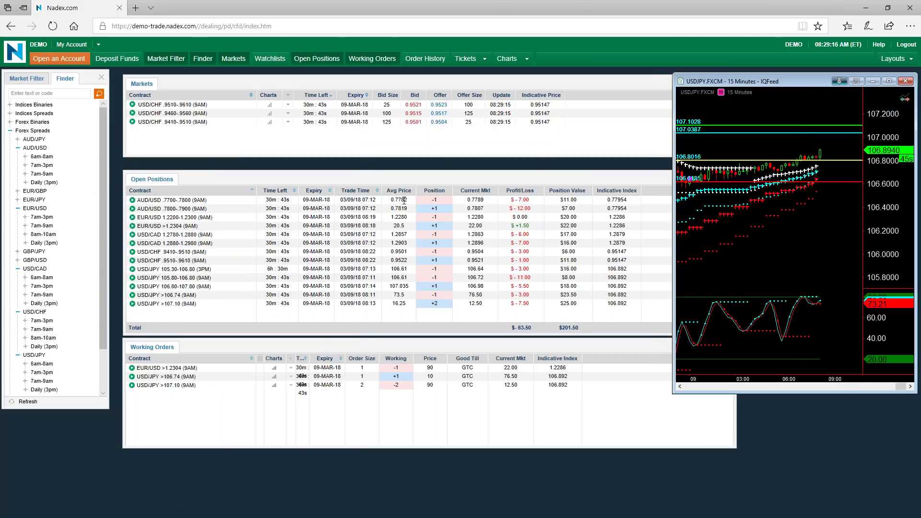
Place a take-profit Limit GTC order buying one AUD/USD .7700-.7800 (9AM) contract at 0.7715.
left_click(181, 201)
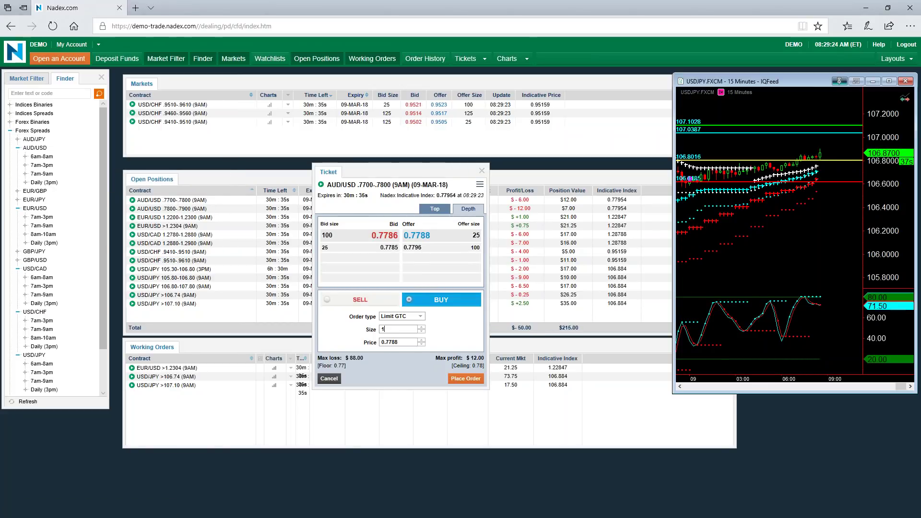
left_click_drag(399, 342, 392, 342)
type("15")
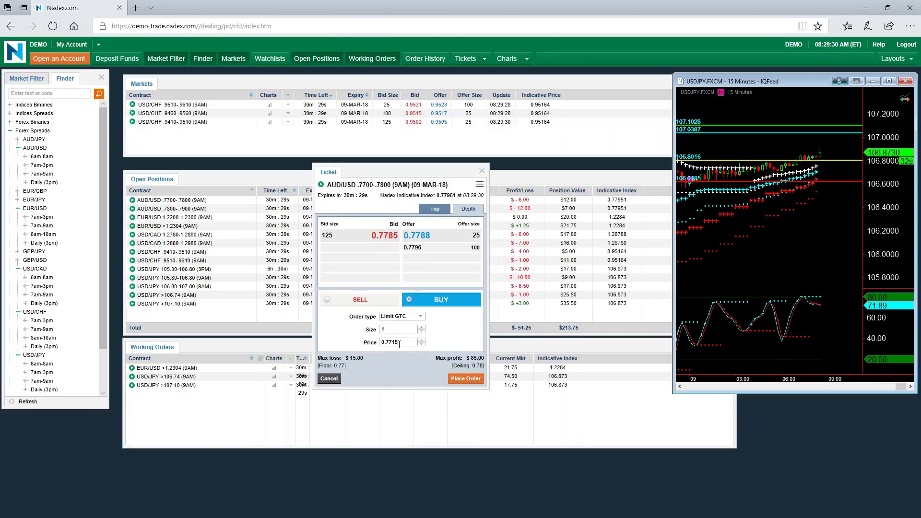
left_click(466, 378)
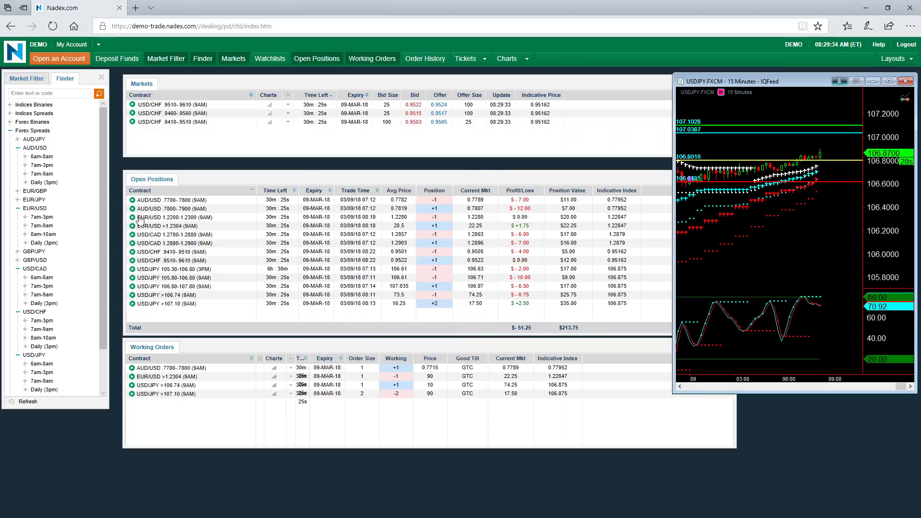
Place a take-profit Limit GTC order selling one AUD/USD .7800-.7900 (9AM) contract at 0.7885.
left_click(169, 211)
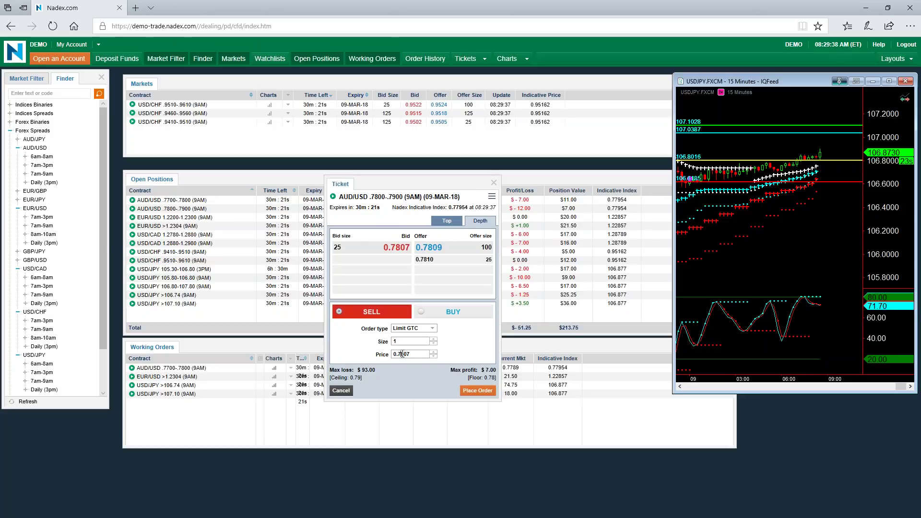
type("85")
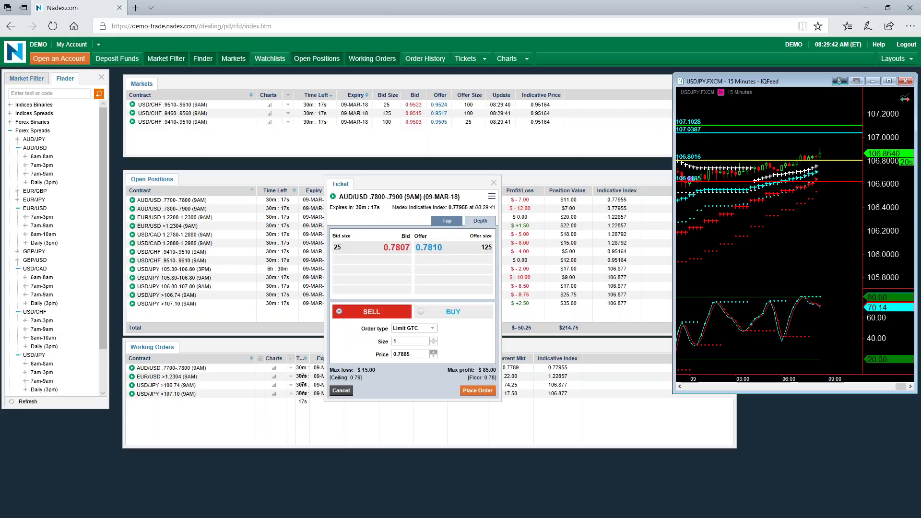
left_click(477, 392)
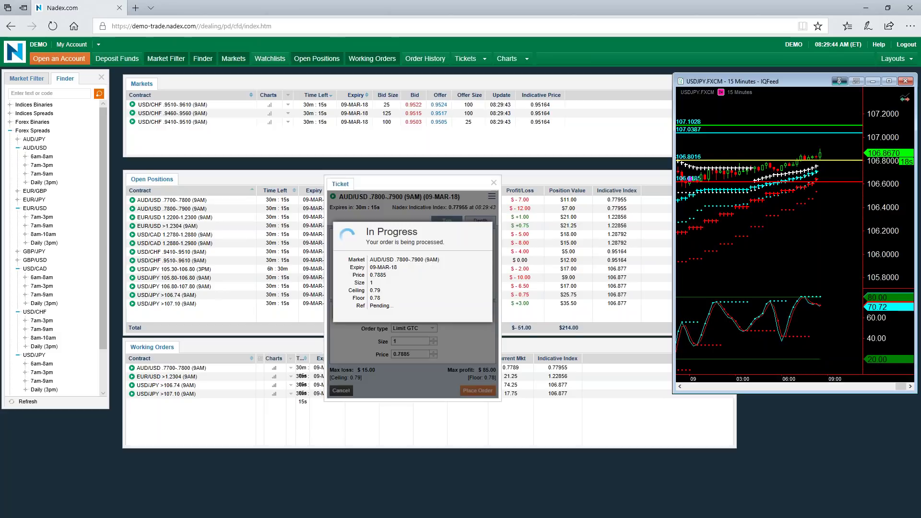
left_click(478, 325)
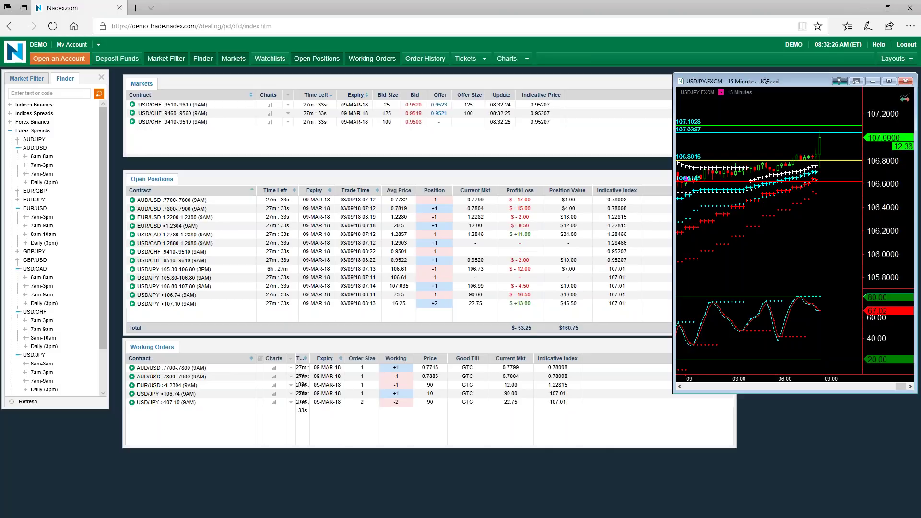
Replace the USD/JPY chart over the trading page with the EUR/USD and USD/CHF 15-minute charts in turn.
left_click(839, 81)
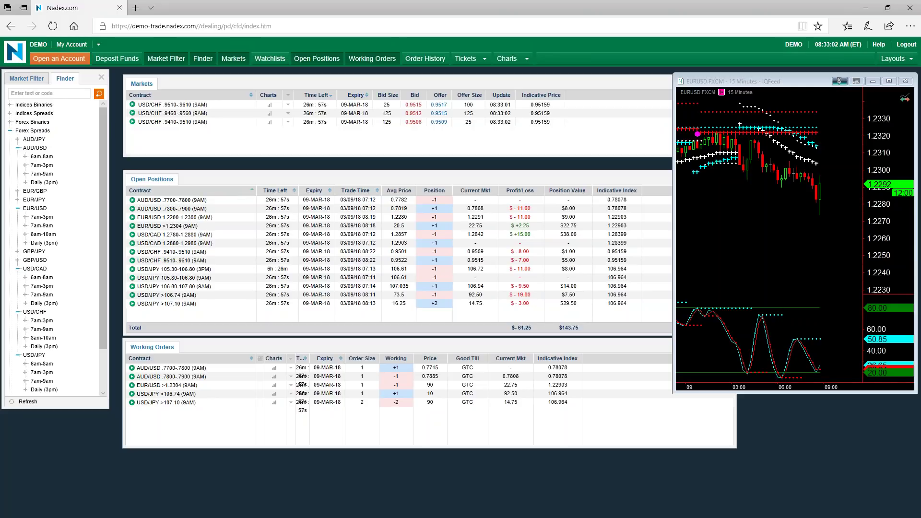
left_click(839, 81)
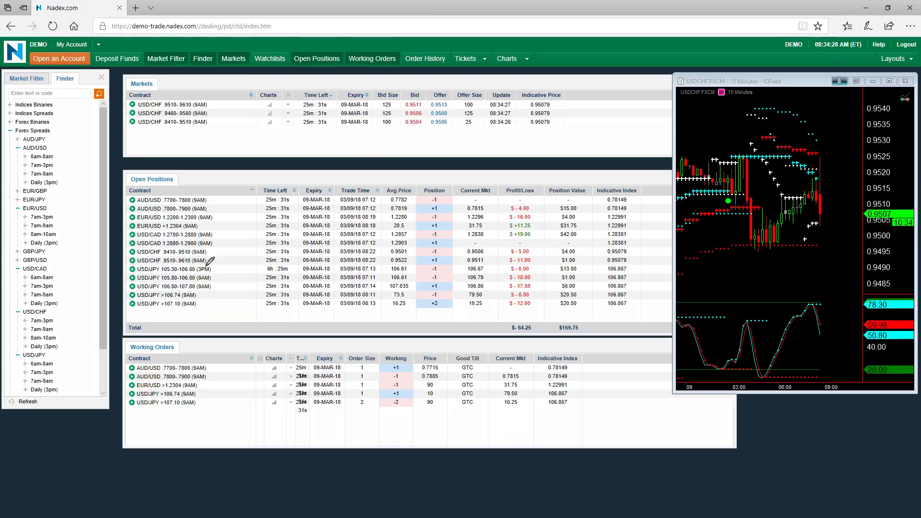
Underline the 9AM expiries of the USD/JPY spread and binary positions with the pen.
left_click_drag(197, 283, 208, 291)
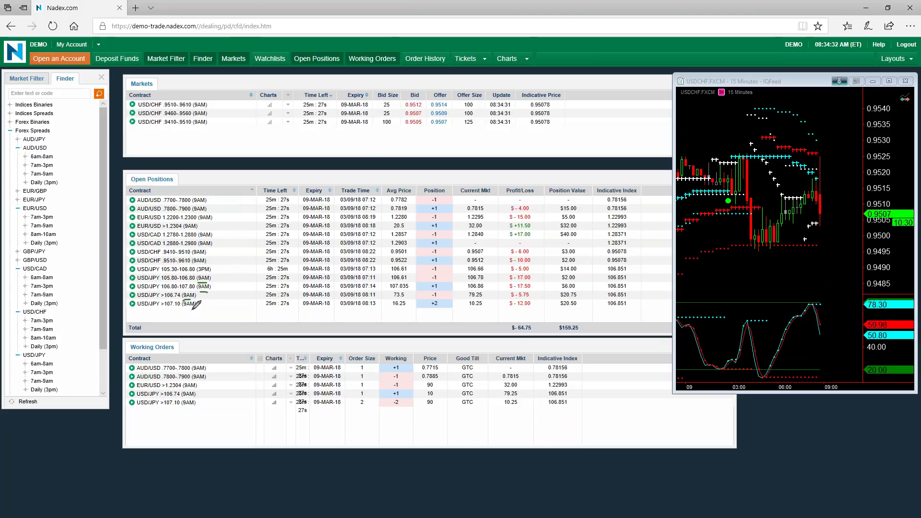
left_click_drag(184, 311, 193, 310)
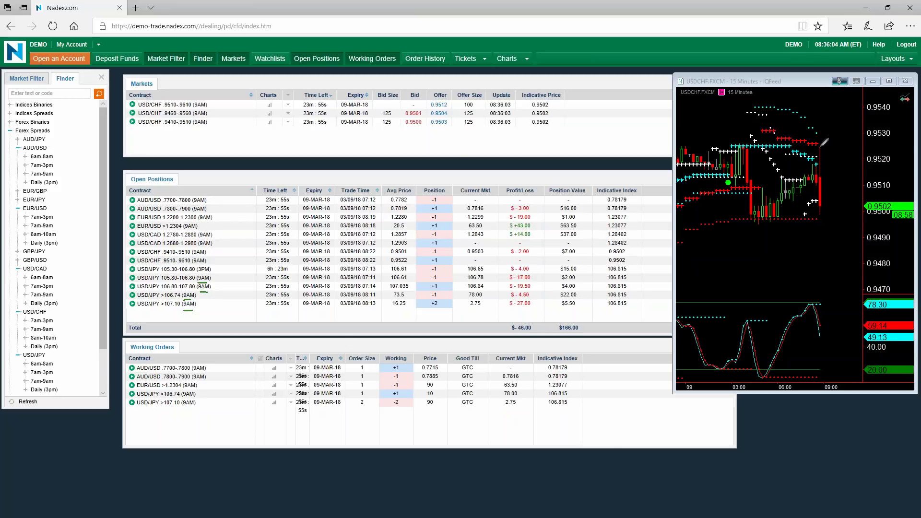
Mark the latest USD/CHF candle's high and low and write 64 on the chart, and circle the EUR/USD >1.2304 (9AM) position's current market price.
left_click_drag(820, 147, 860, 147)
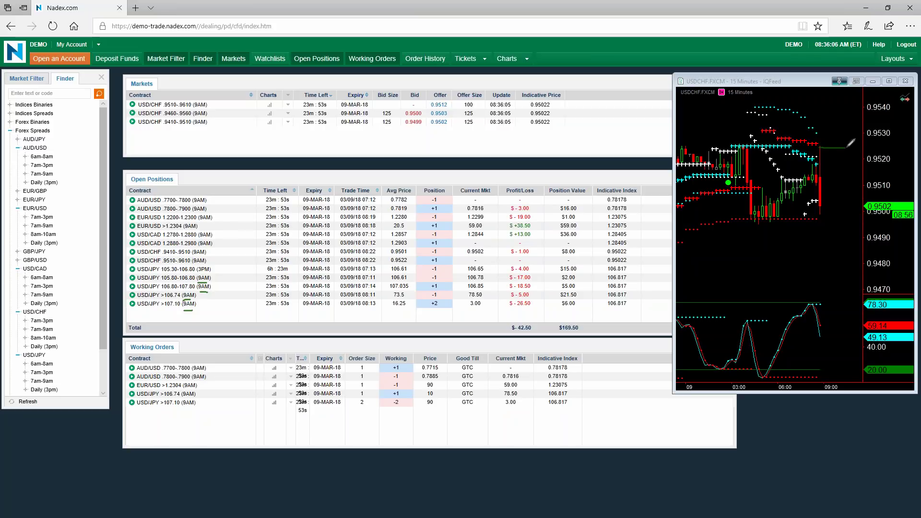
left_click(820, 214)
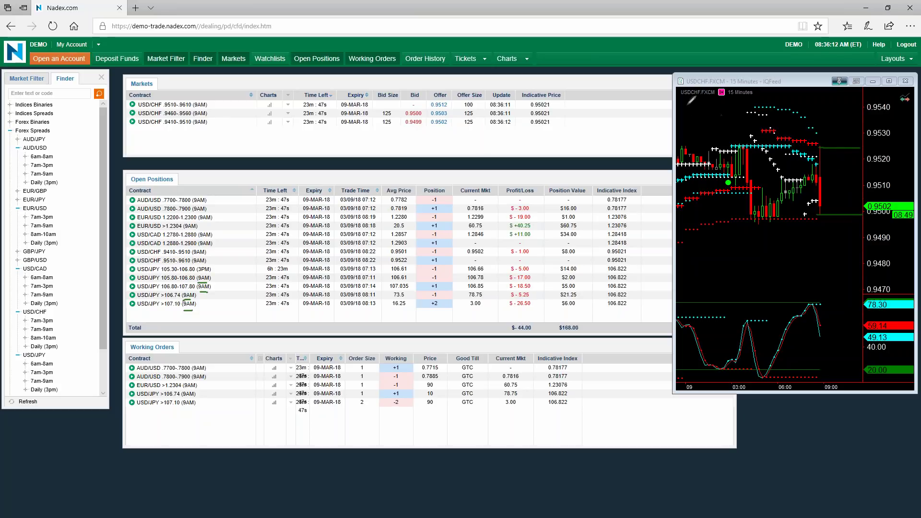
left_click_drag(685, 106, 686, 121)
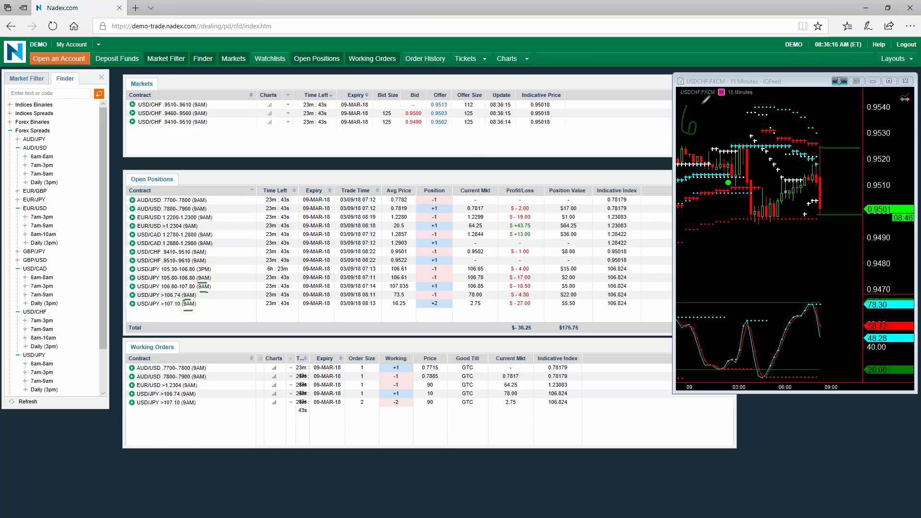
mouse_move(705, 110)
left_mouse_down()
mouse_move(725, 123)
mouse_move(717, 138)
left_mouse_up()
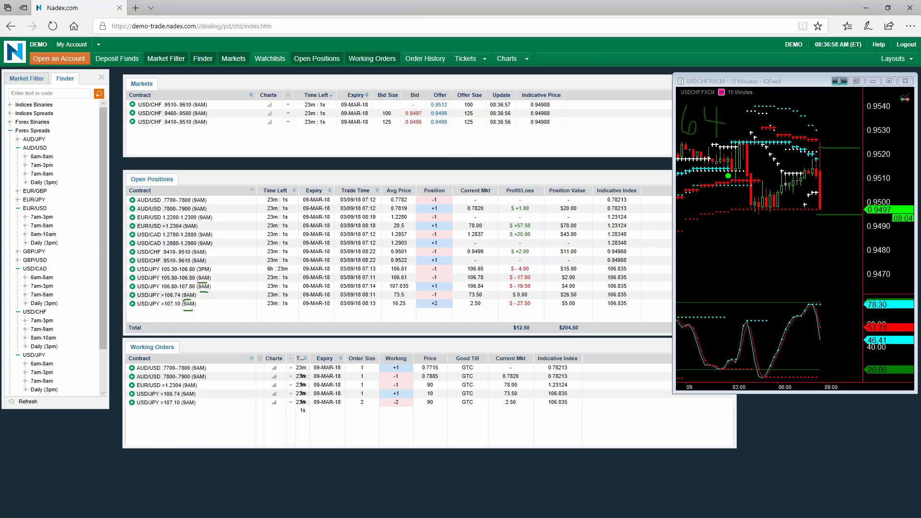
mouse_move(484, 218)
left_mouse_down()
mouse_move(465, 227)
mouse_move(485, 217)
left_mouse_up()
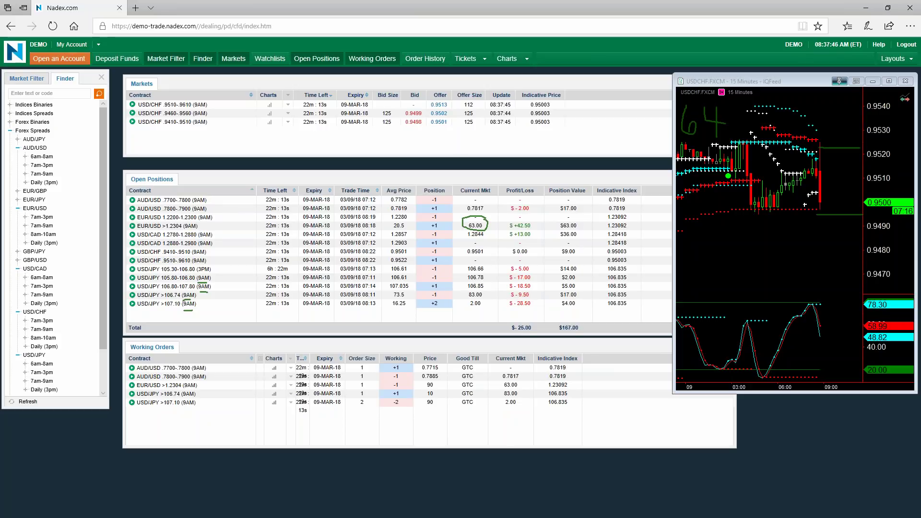
With the EUR/USD 15-minute chart shown, mark the EUR/USD >1.2304 (9AM) position's time left and profit/loss with the pen, and erase all marks.
left_click(839, 81)
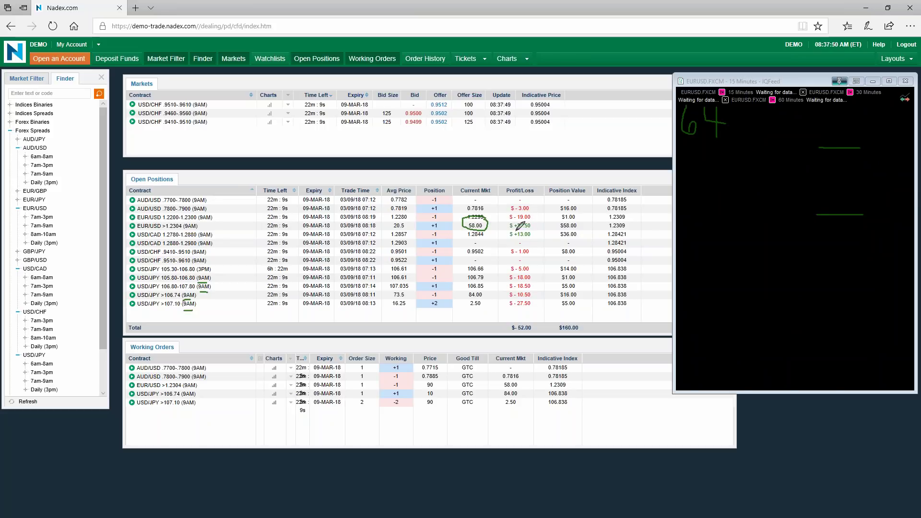
left_click_drag(510, 230, 537, 231)
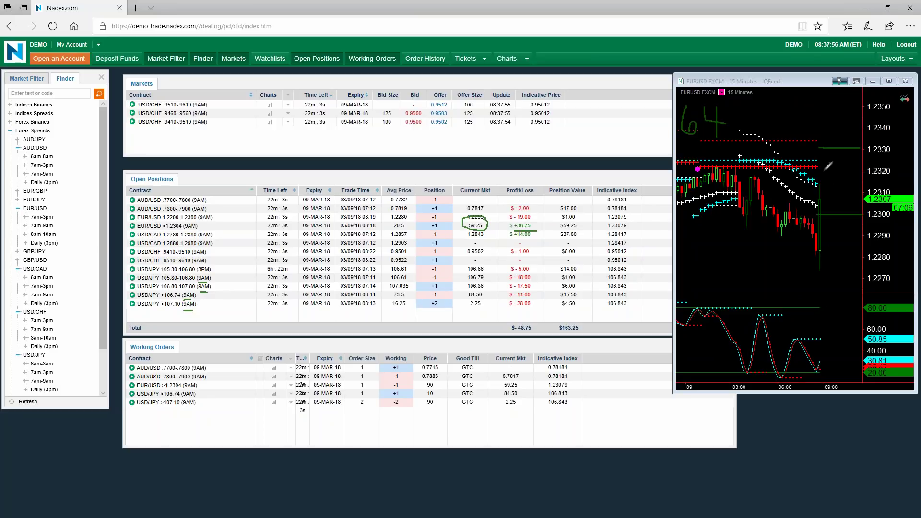
left_click_drag(277, 229, 292, 229)
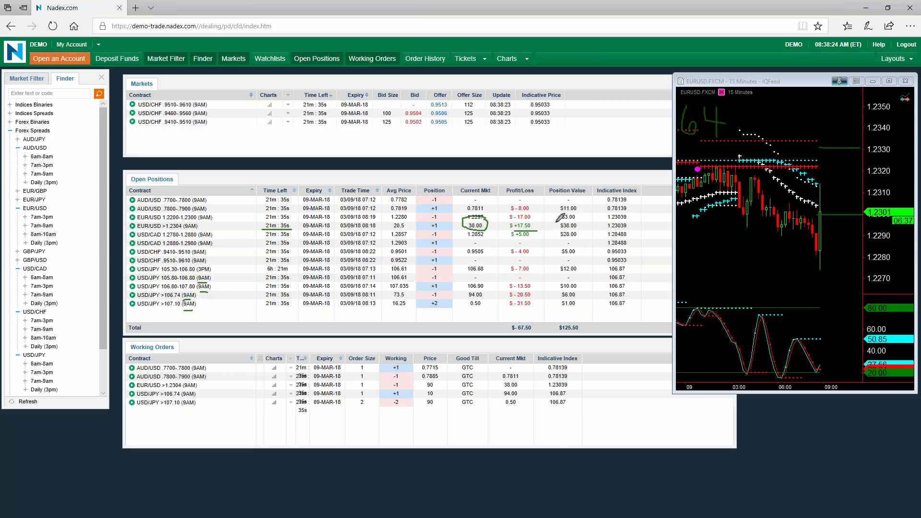
left_click_drag(527, 221, 535, 230)
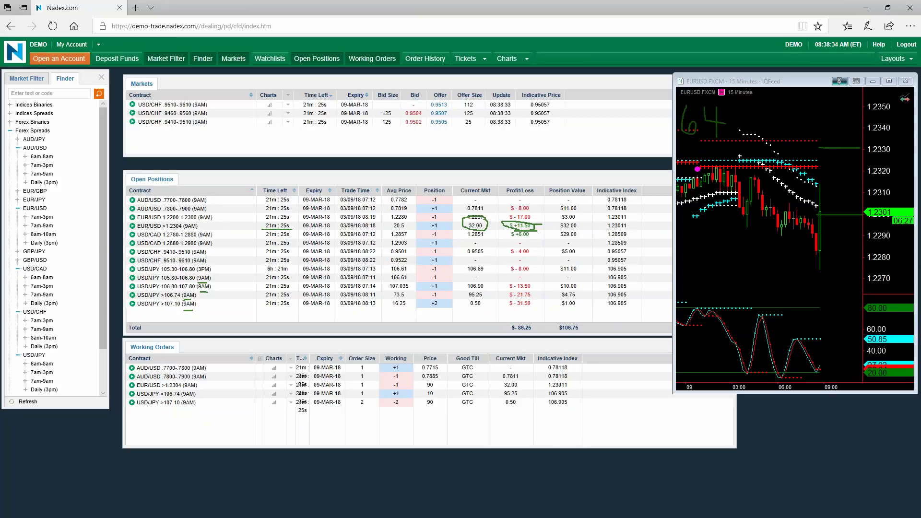
key("e")
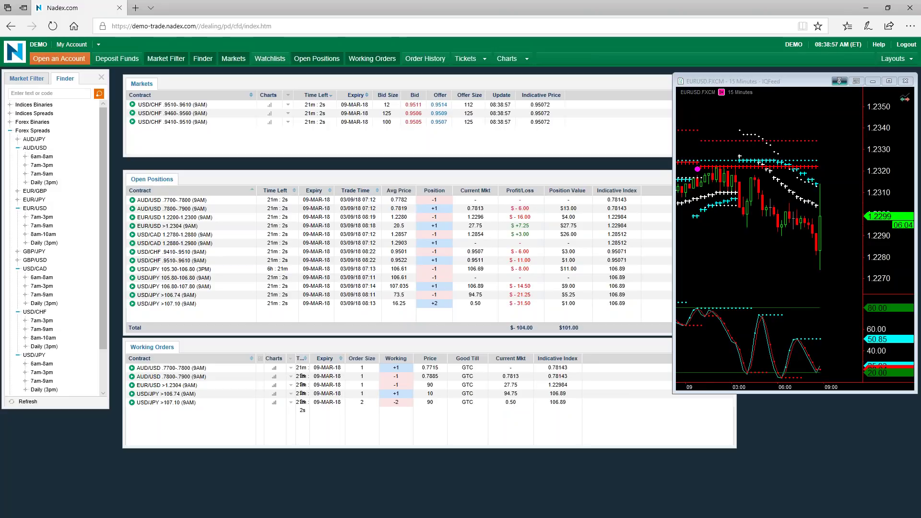
With the USD/JPY 15-minute chart shown, circle the open positions' total profit/loss and value, and write a circled $200 in the Total row.
left_click(839, 80)
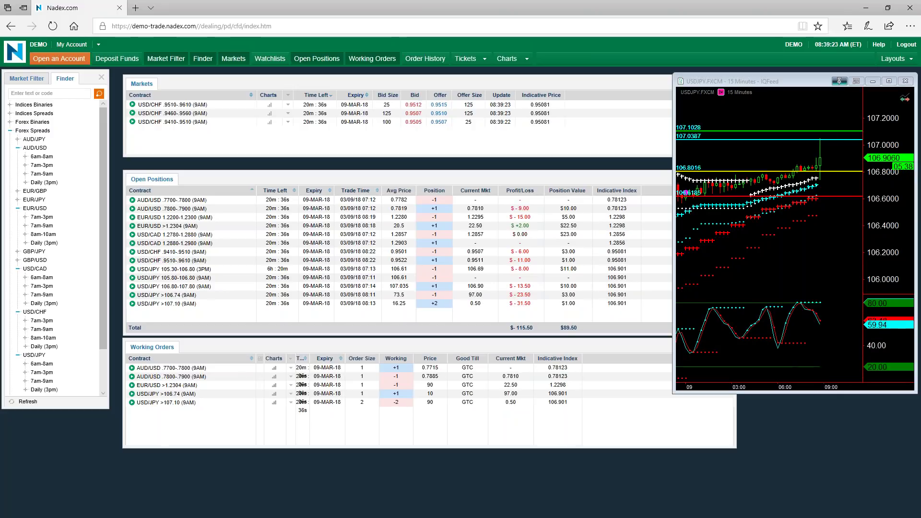
mouse_move(585, 318)
left_mouse_down()
mouse_move(489, 331)
mouse_move(581, 326)
mouse_move(585, 318)
left_mouse_up()
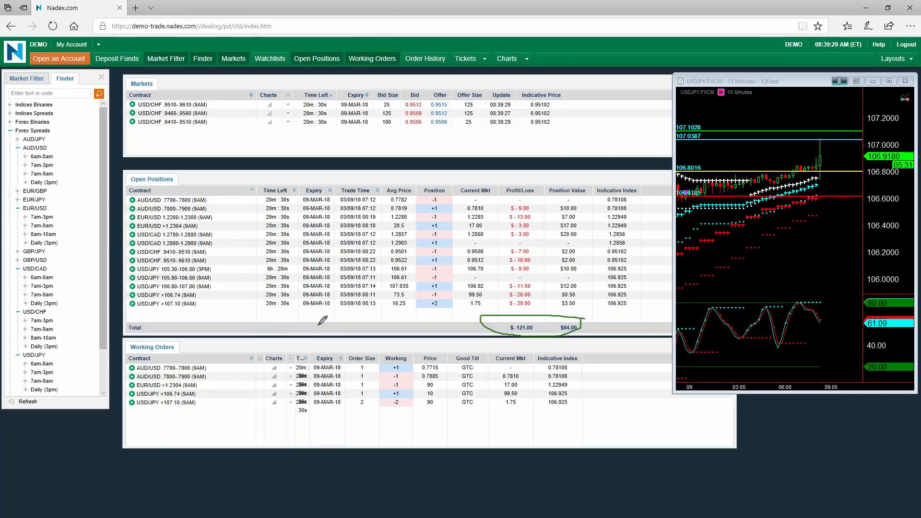
mouse_move(329, 316)
left_mouse_down()
mouse_move(322, 336)
mouse_move(338, 319)
mouse_move(354, 322)
mouse_move(312, 311)
mouse_move(307, 329)
left_mouse_up()
mouse_move(394, 314)
left_mouse_down()
mouse_move(321, 311)
mouse_move(364, 344)
mouse_move(382, 331)
mouse_move(386, 312)
left_mouse_up()
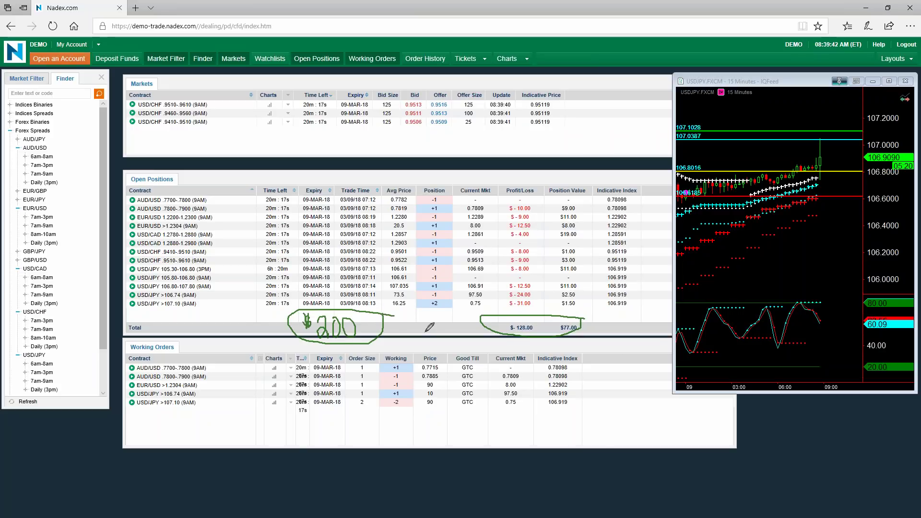
Write $100 beside the circled $200, draw an arrow from it to the $200, and erase all pen marks.
mouse_move(431, 311)
left_mouse_down()
mouse_move(411, 313)
mouse_move(424, 314)
mouse_move(431, 330)
mouse_move(437, 313)
mouse_move(447, 332)
left_mouse_up()
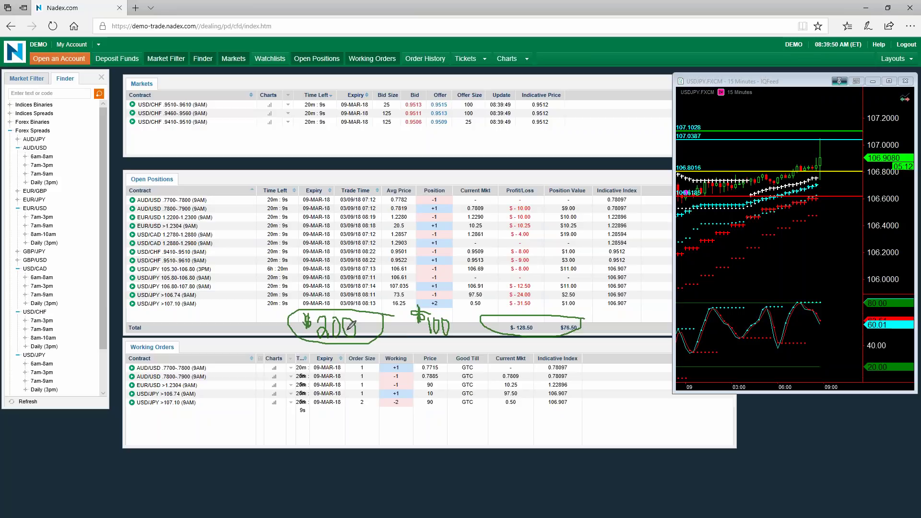
left_click_drag(439, 336, 424, 352)
mouse_move(338, 347)
left_mouse_down()
mouse_move(331, 334)
mouse_move(336, 343)
left_mouse_up()
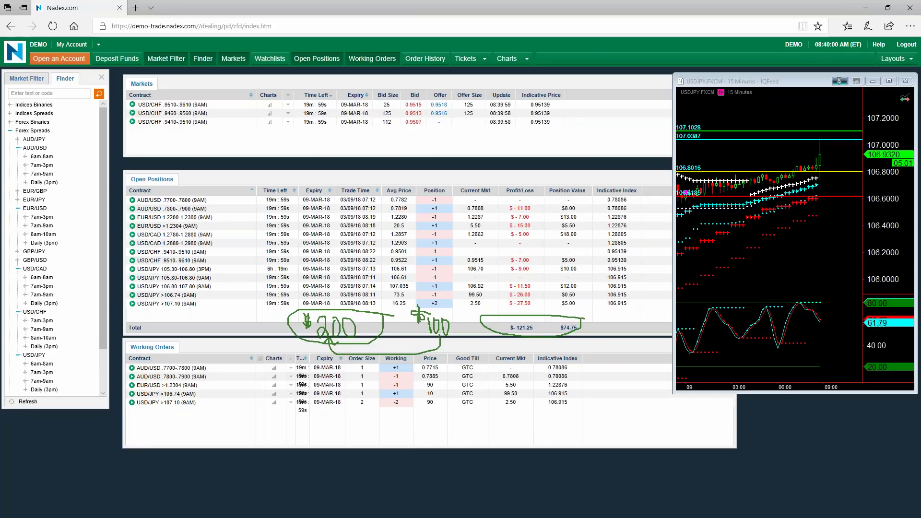
key("e")
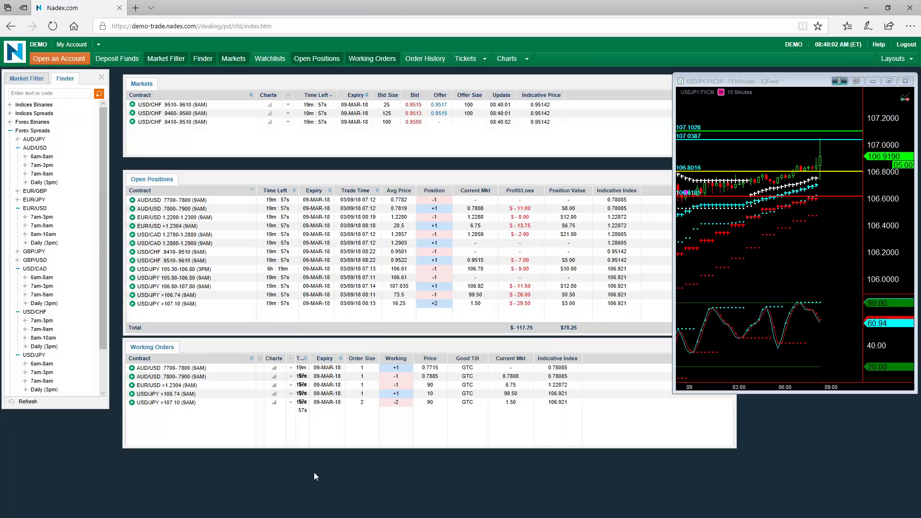